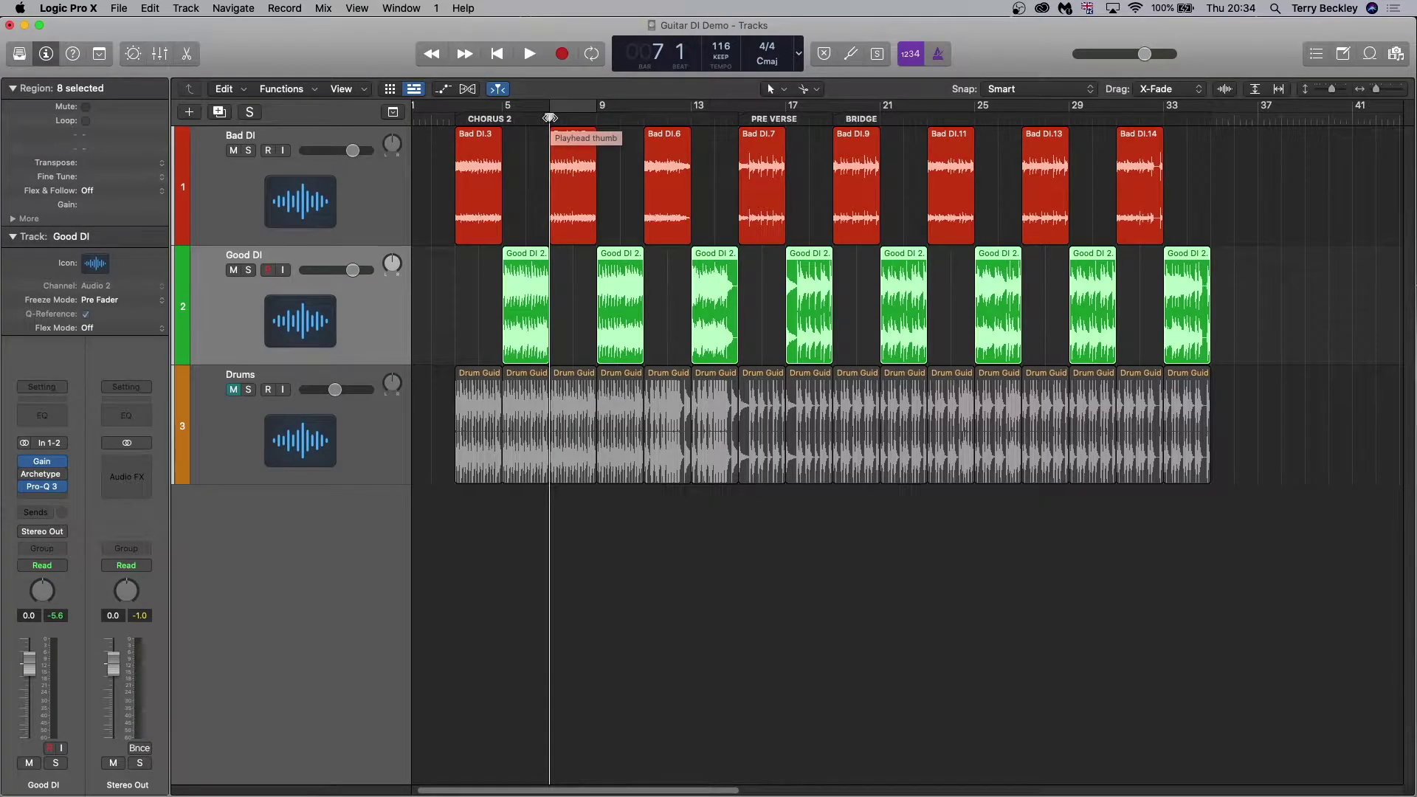
- Start playback of the Guitar DI Demo project from bar 7
key("space")
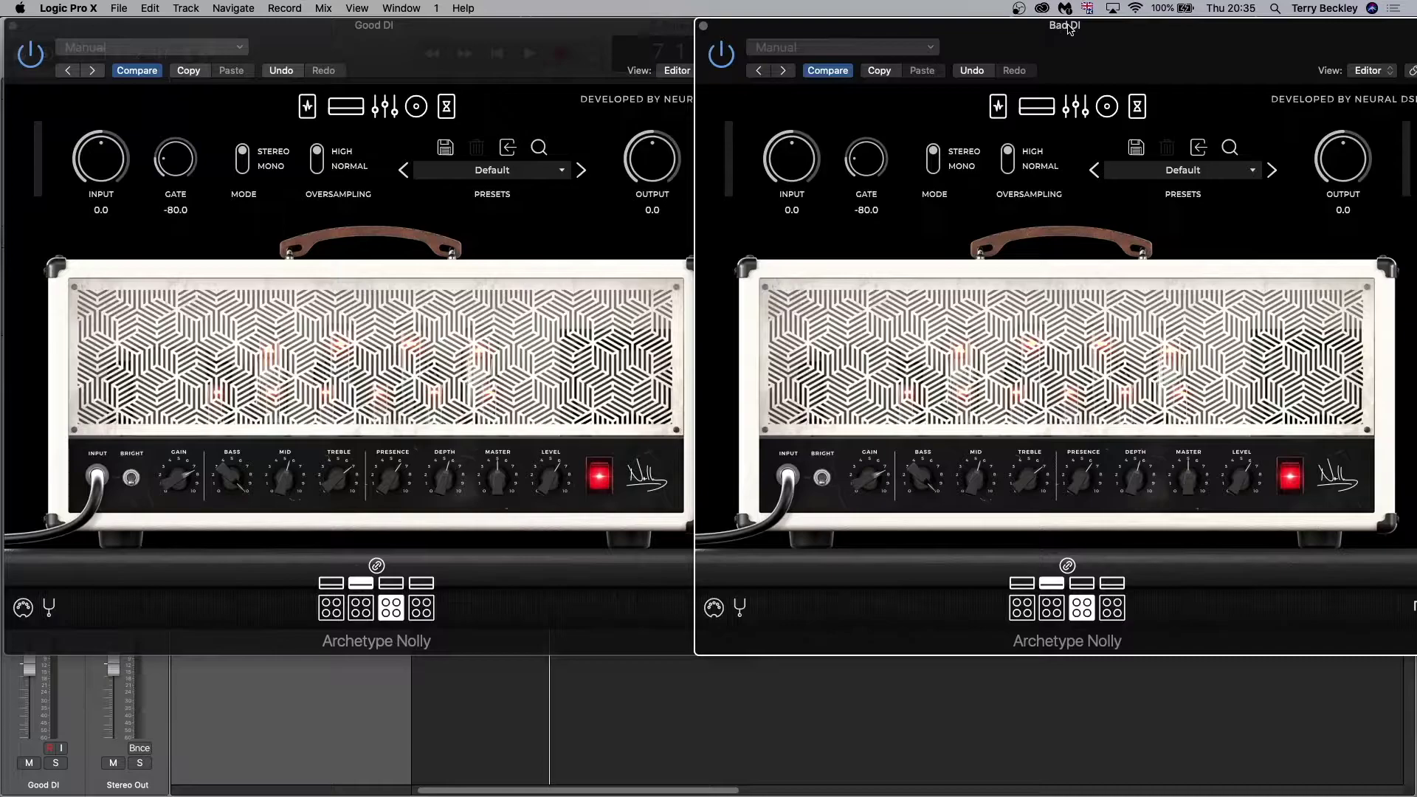
- Bring the Good DI Archetype Nolly window forward to compare it with Bad DI
left_click(379, 31)
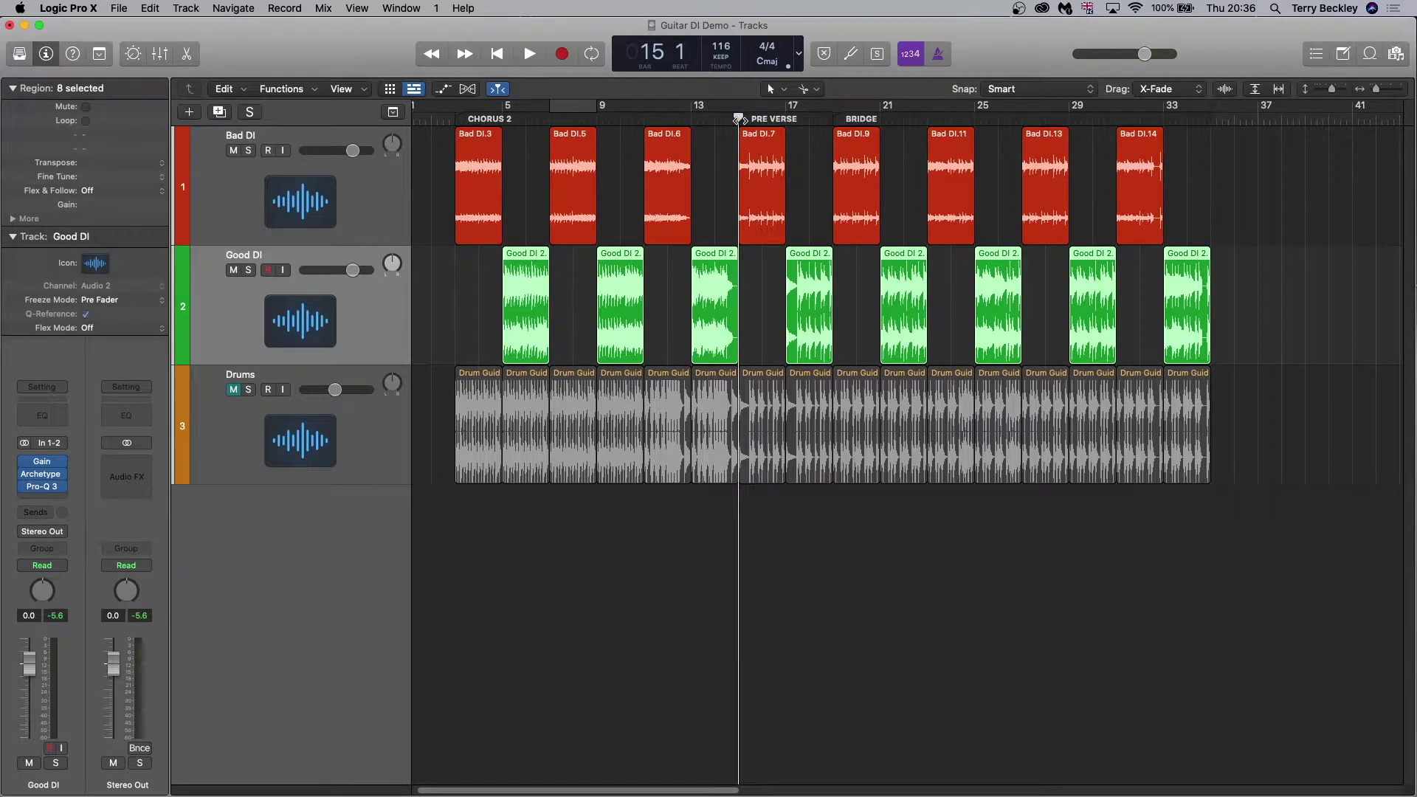
- Play the pre-verse from bar 15 to bar 17, then continue and stop at bar 18 beat 4
key("space")
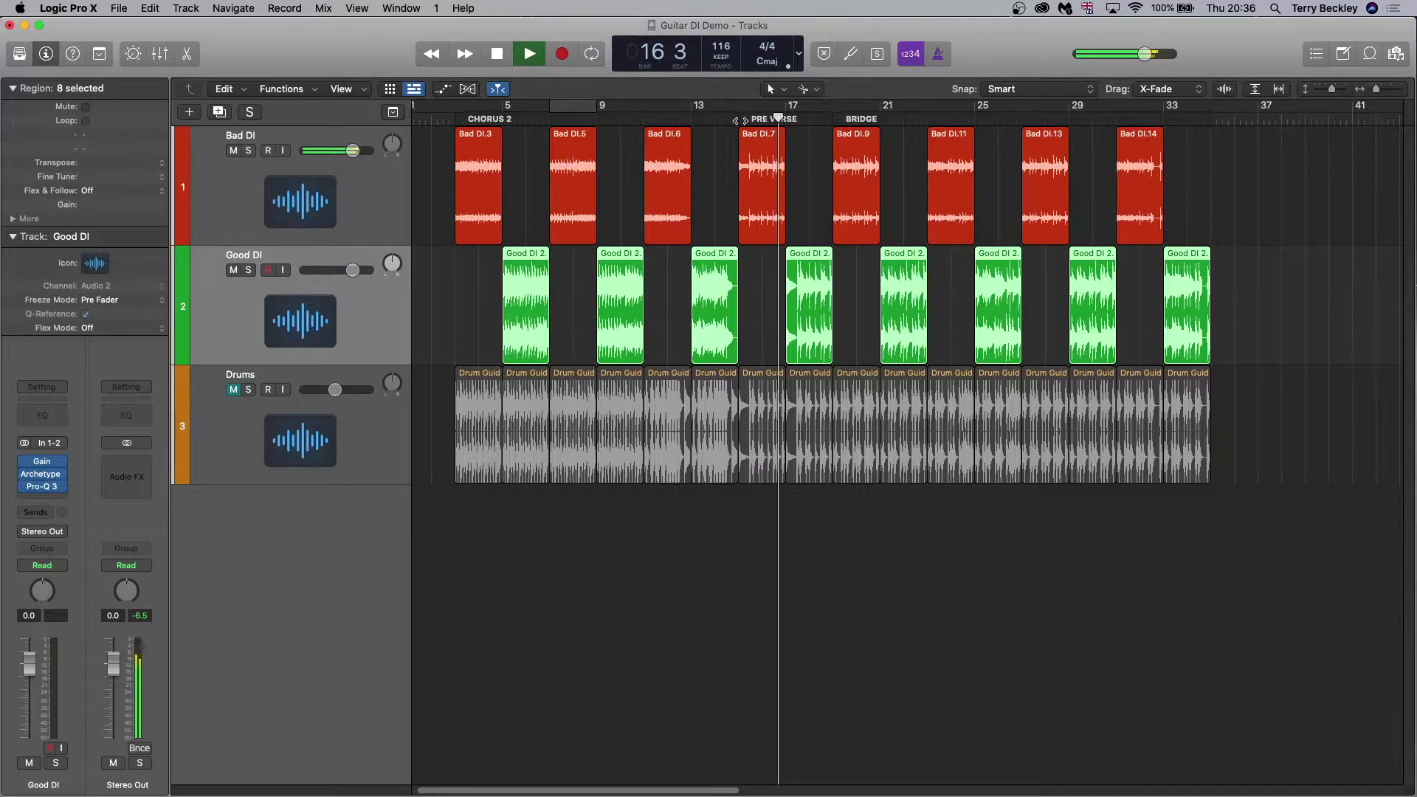
key("space")
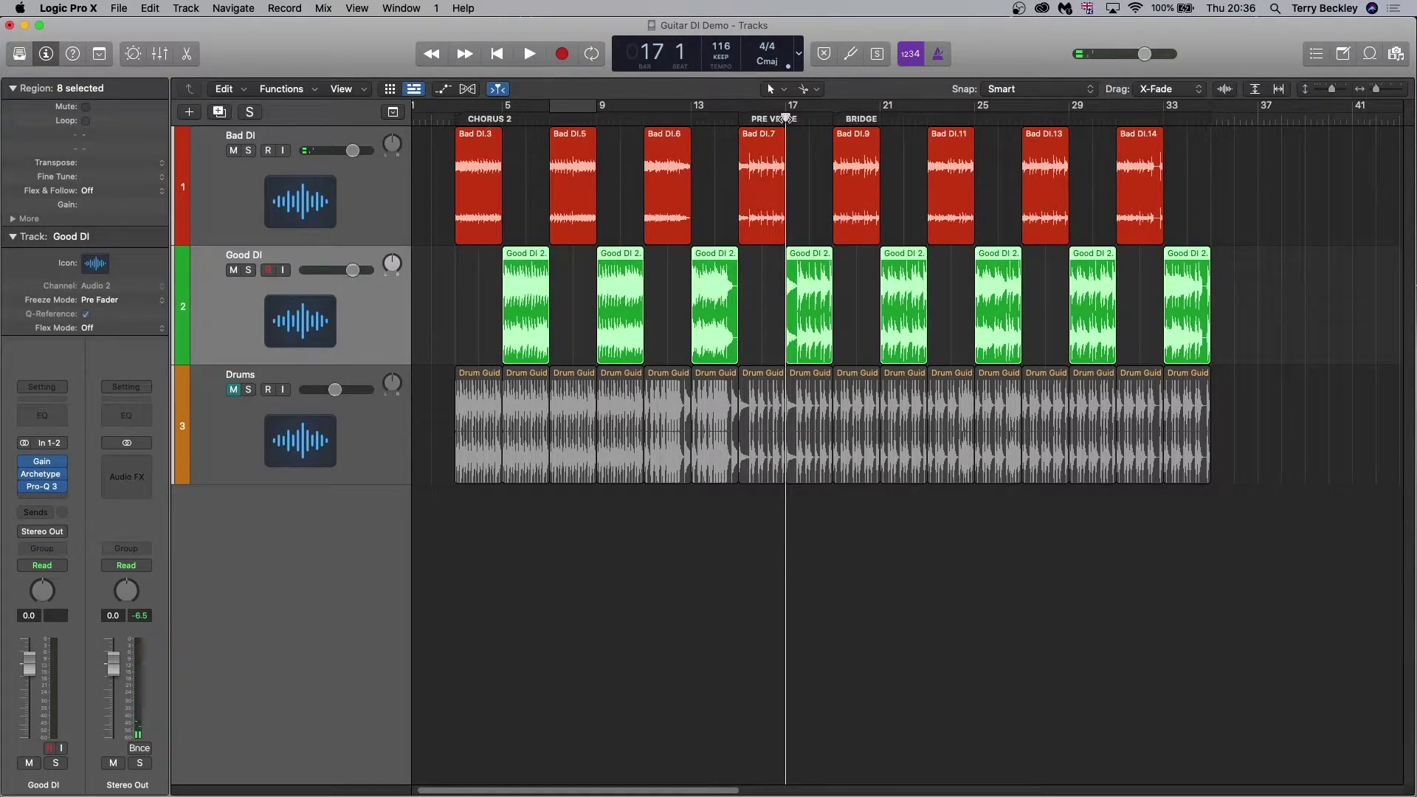
key("space")
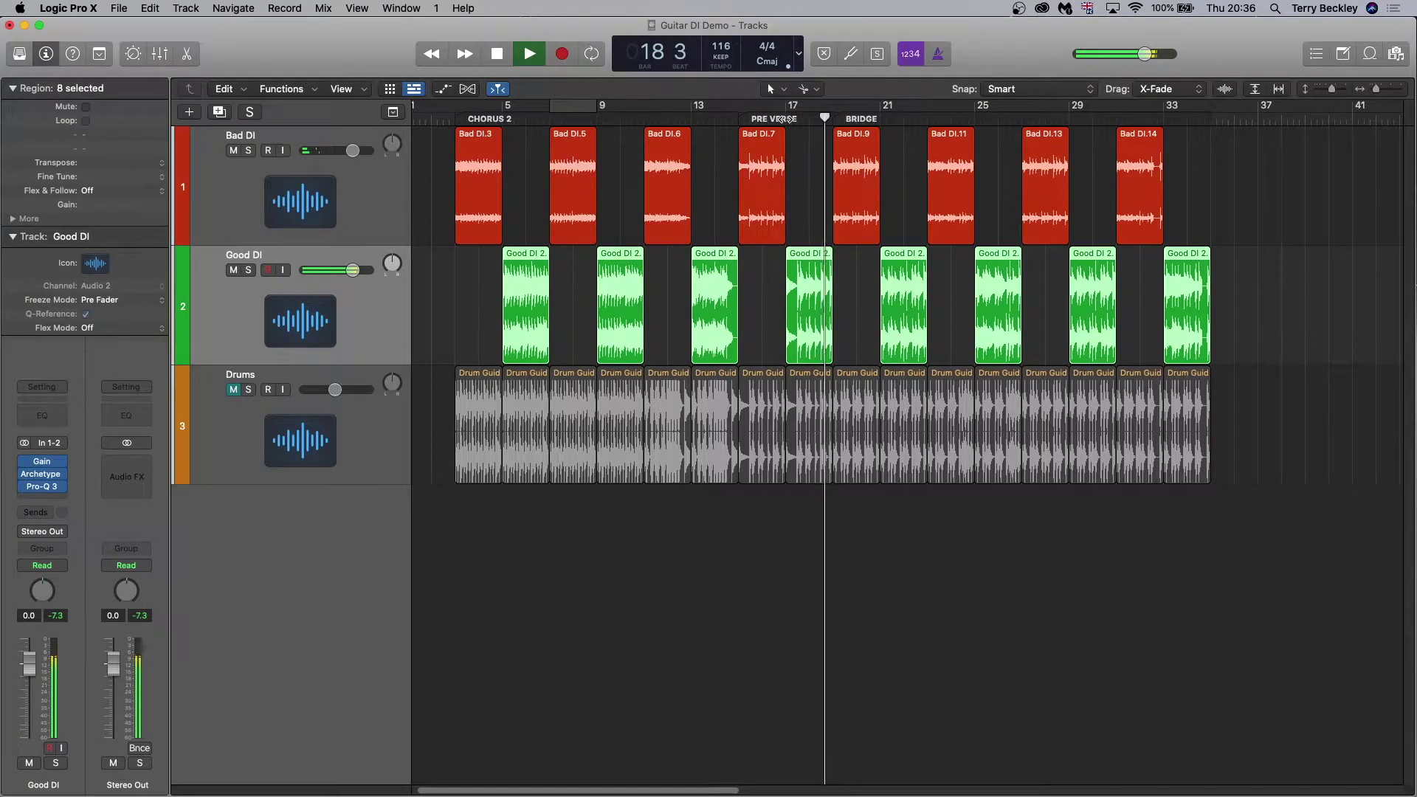
key("space")
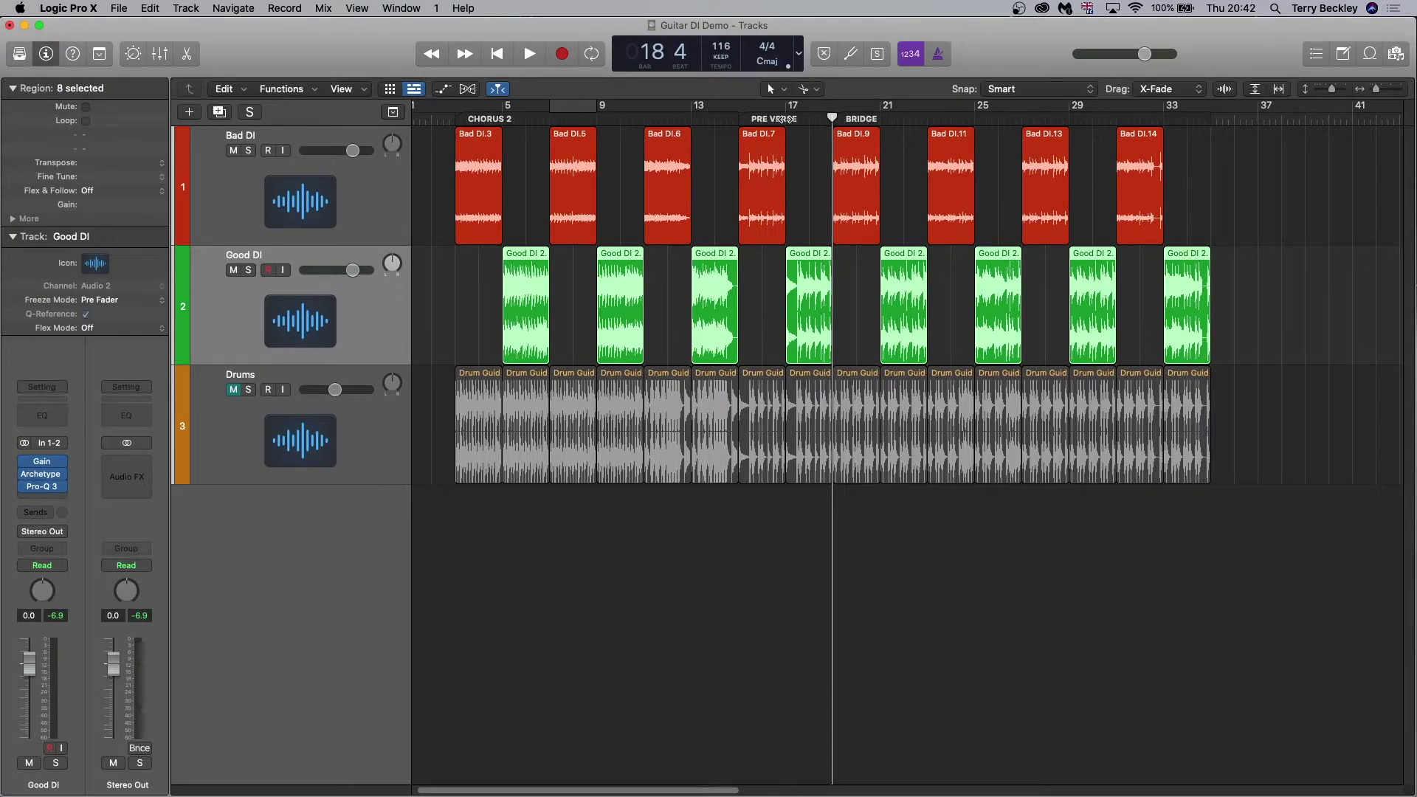
- Solo Bad DI and play the pre-verse from the PRE VERSE marker
left_click(784, 118)
left_click(249, 150)
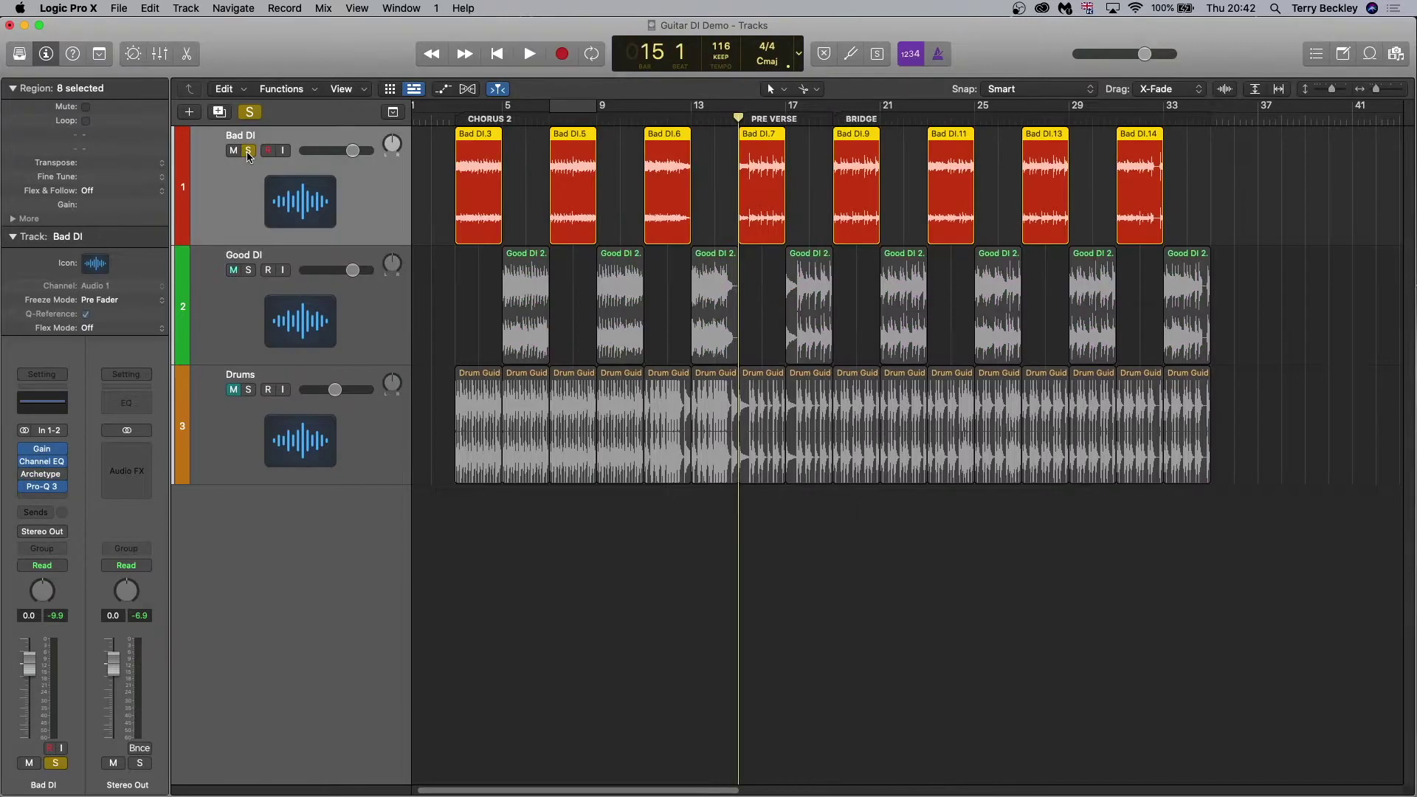
key("space")
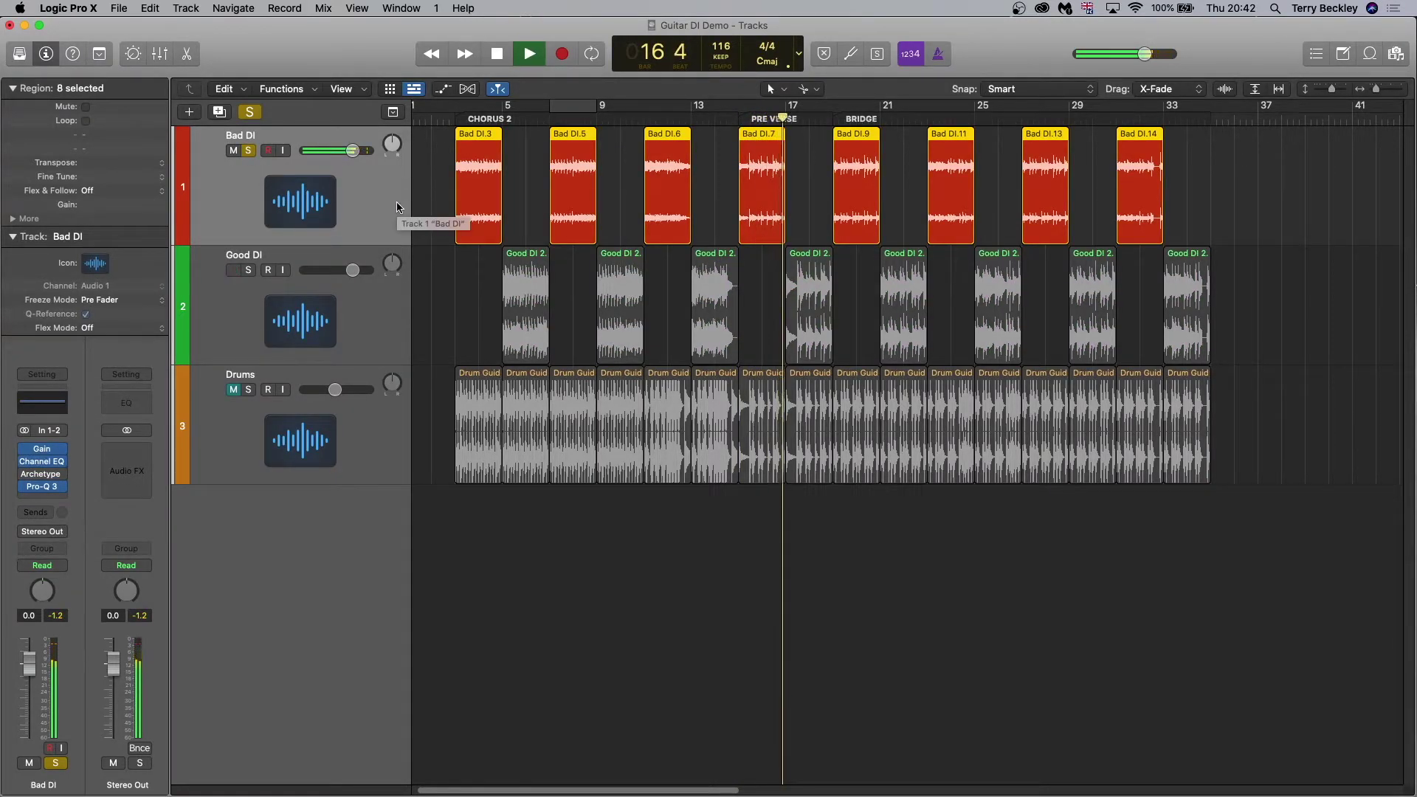
key("space")
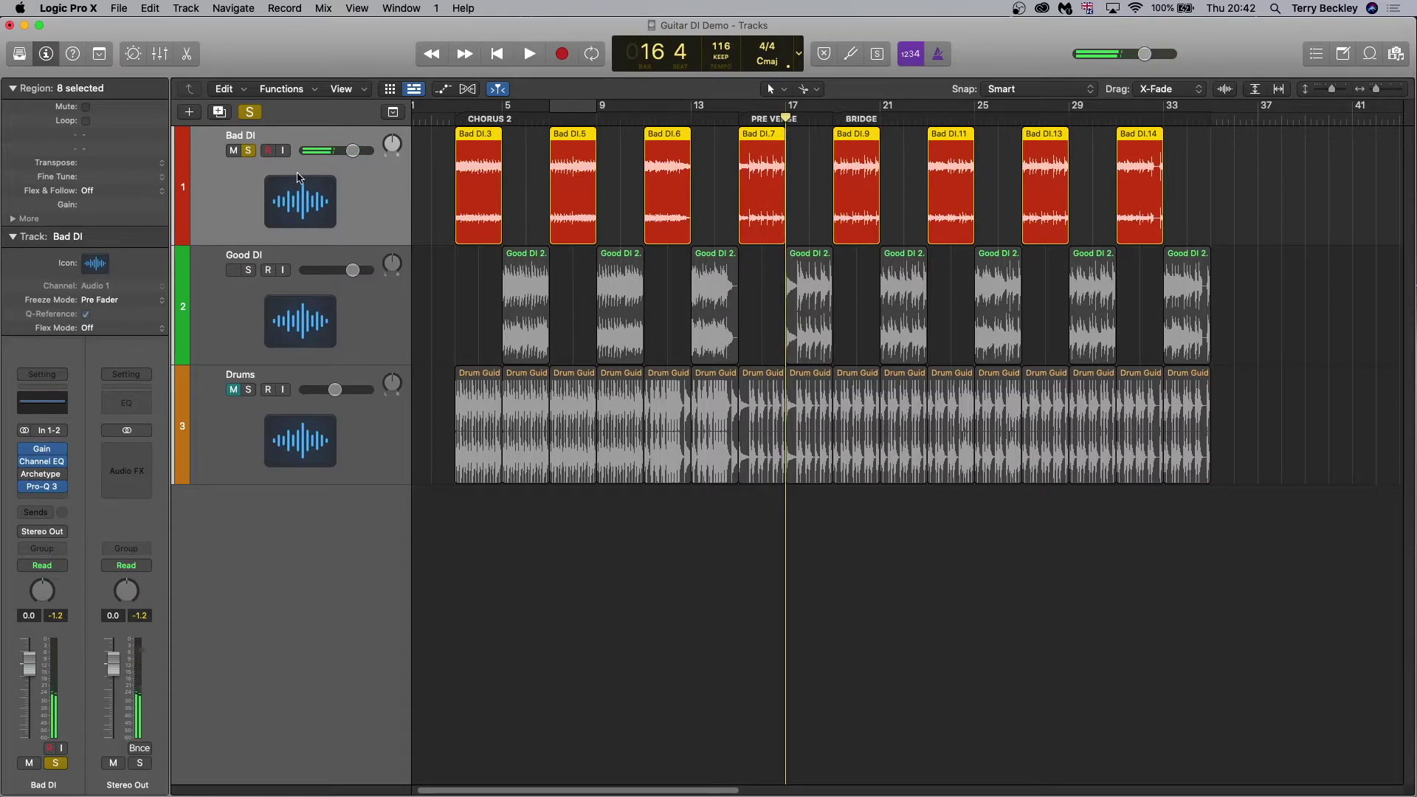
- Move the solo to Good DI, clear it, then play from bar 17 and stop at bar 19
left_click(249, 264)
left_click(249, 270)
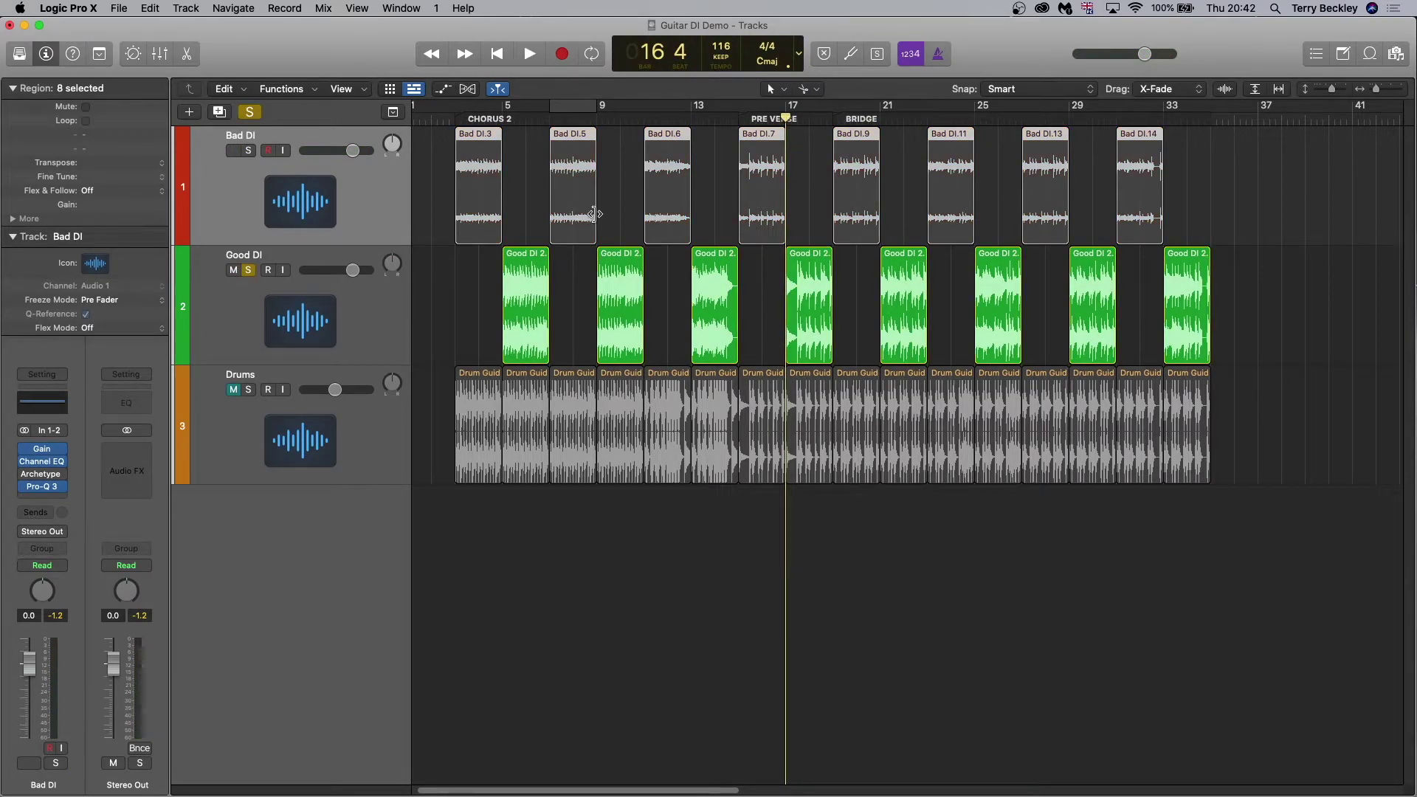
left_click(788, 141)
key("space")
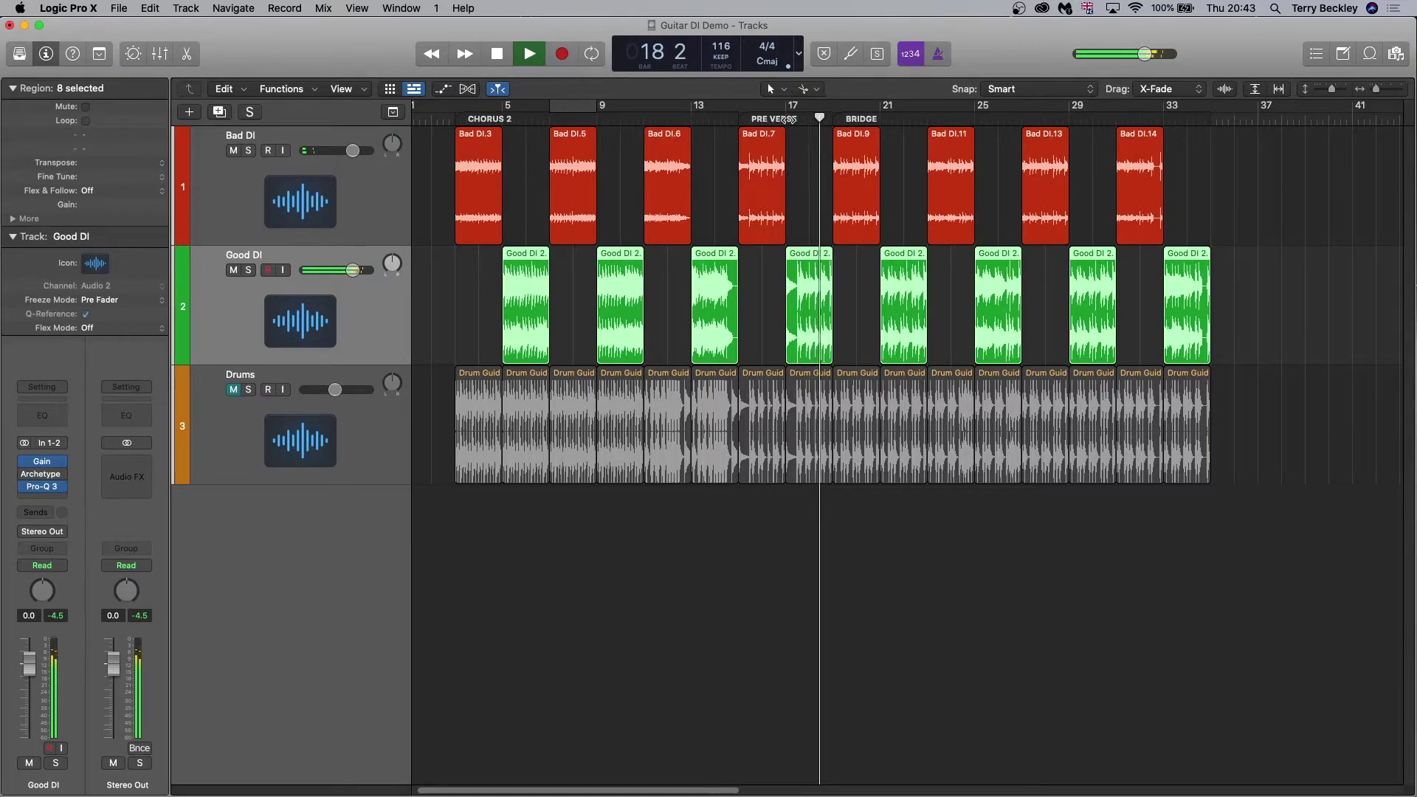
key("space")
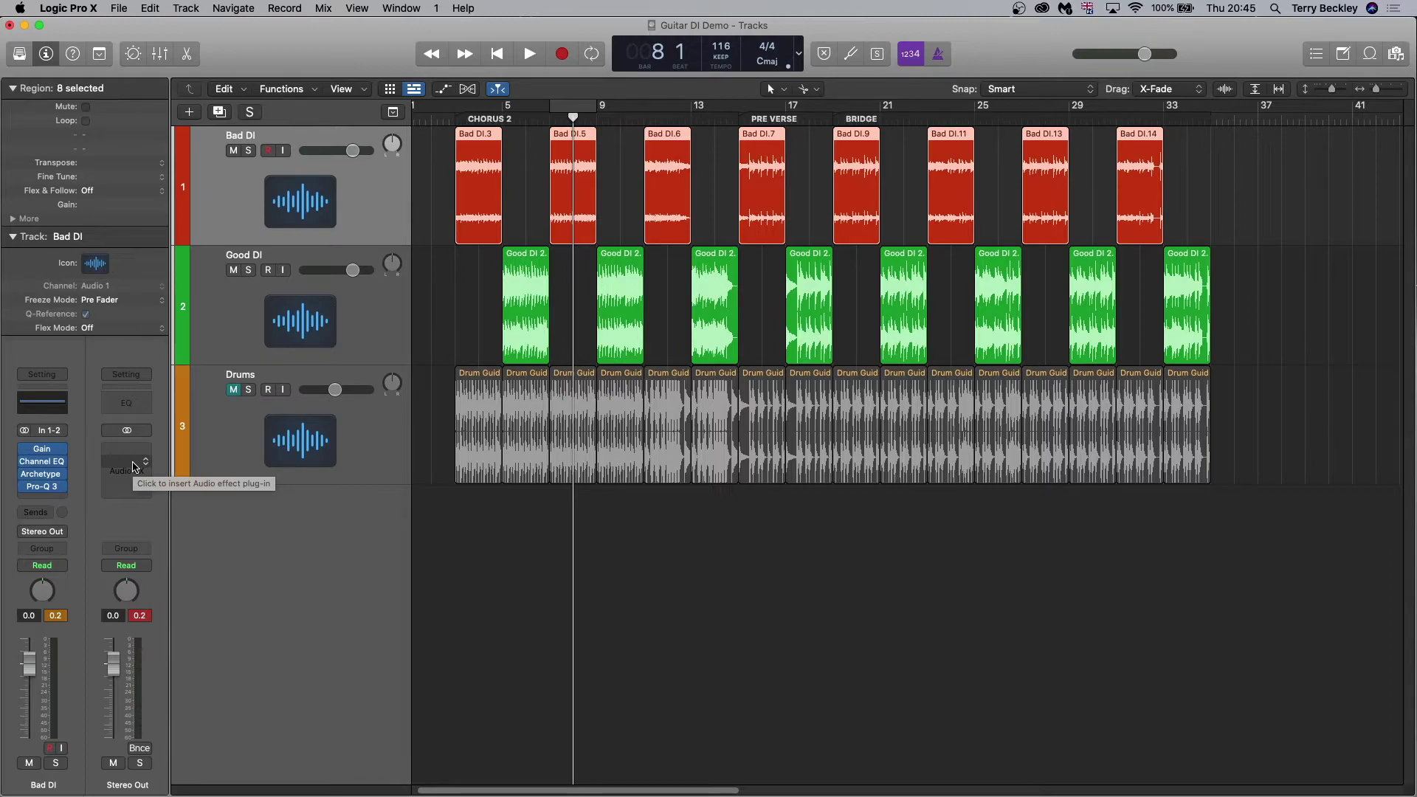
- Solo Bad DI and play a short passage to audition it
left_click(249, 151)
key("space")
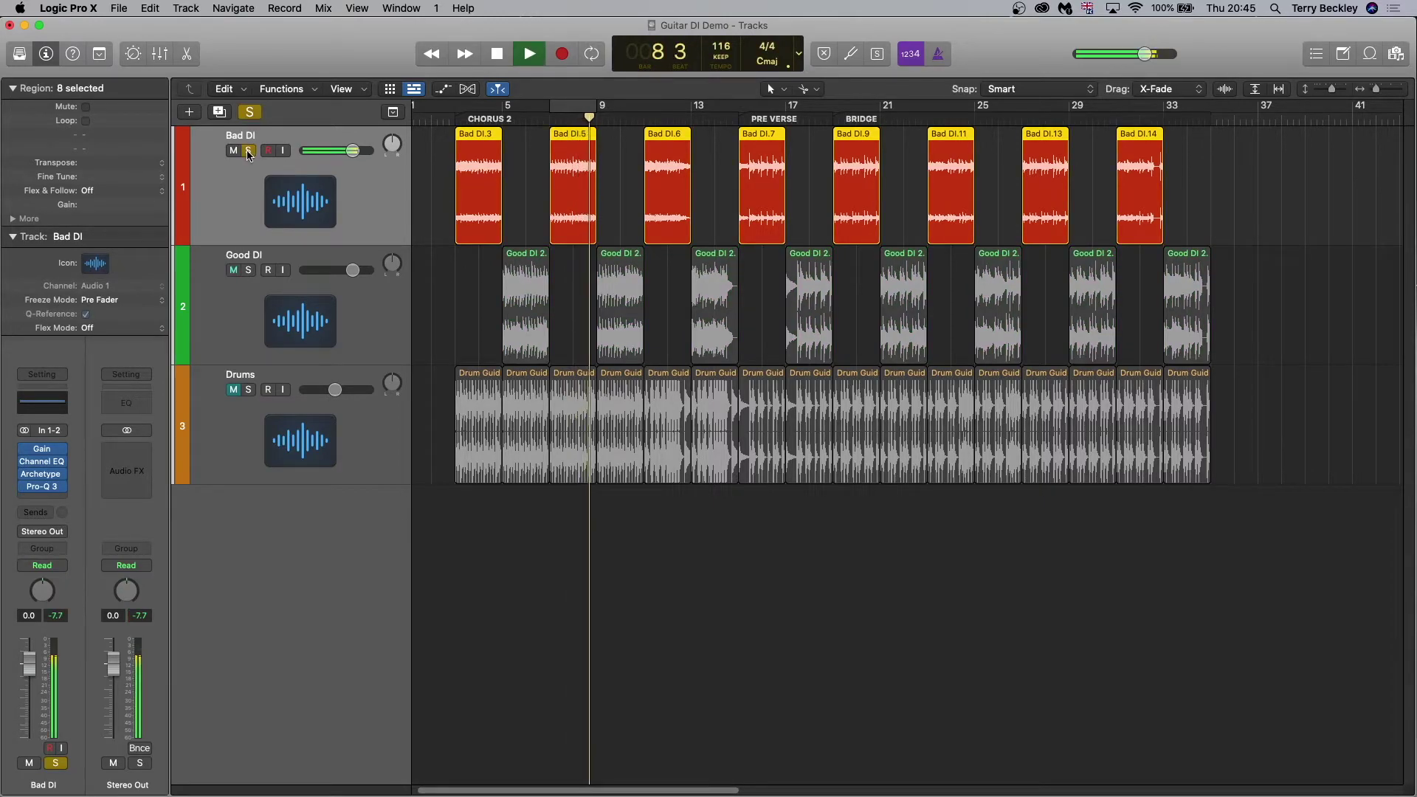
key("space")
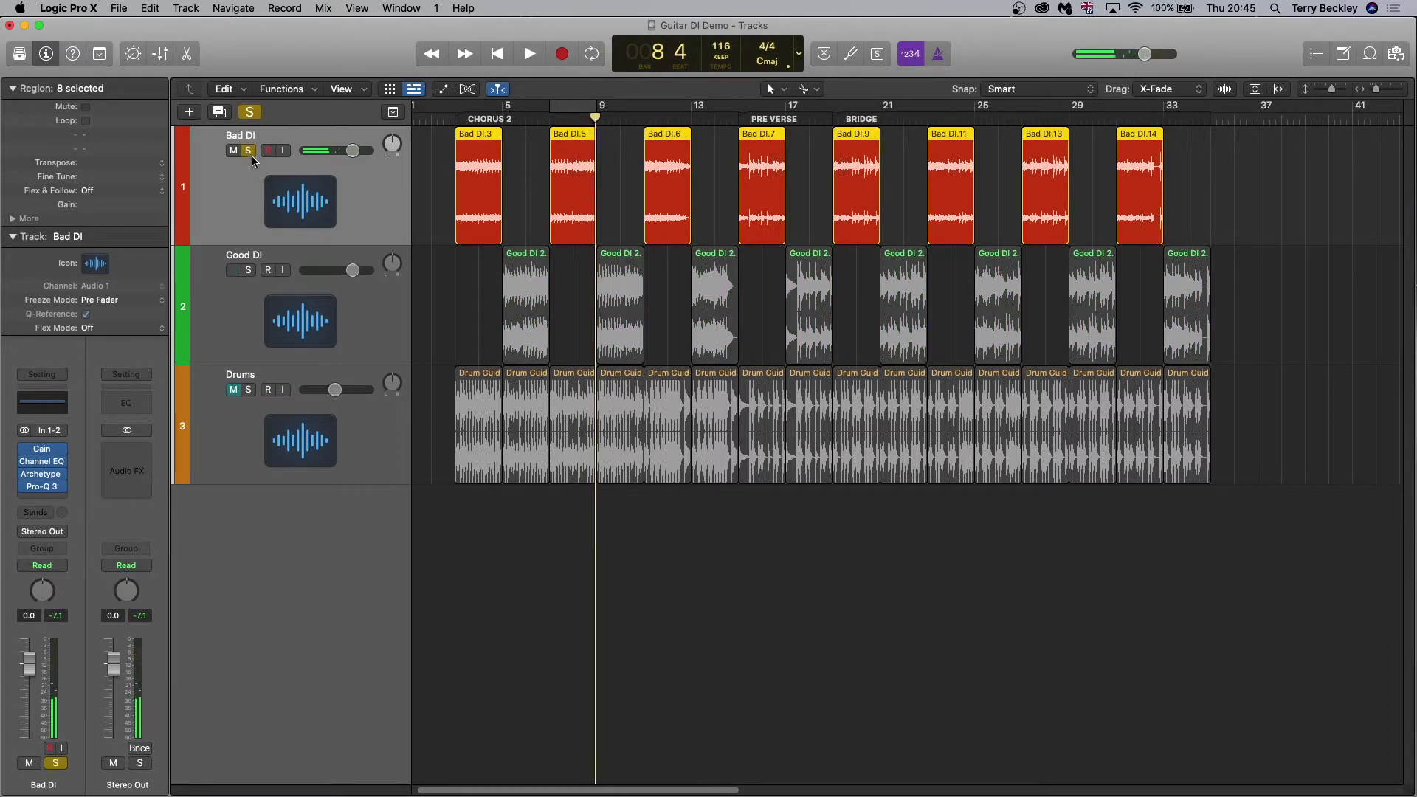
- Solo and select Good DI, play from just before bar 10, then unsolo it and select Bad DI
left_click(249, 270)
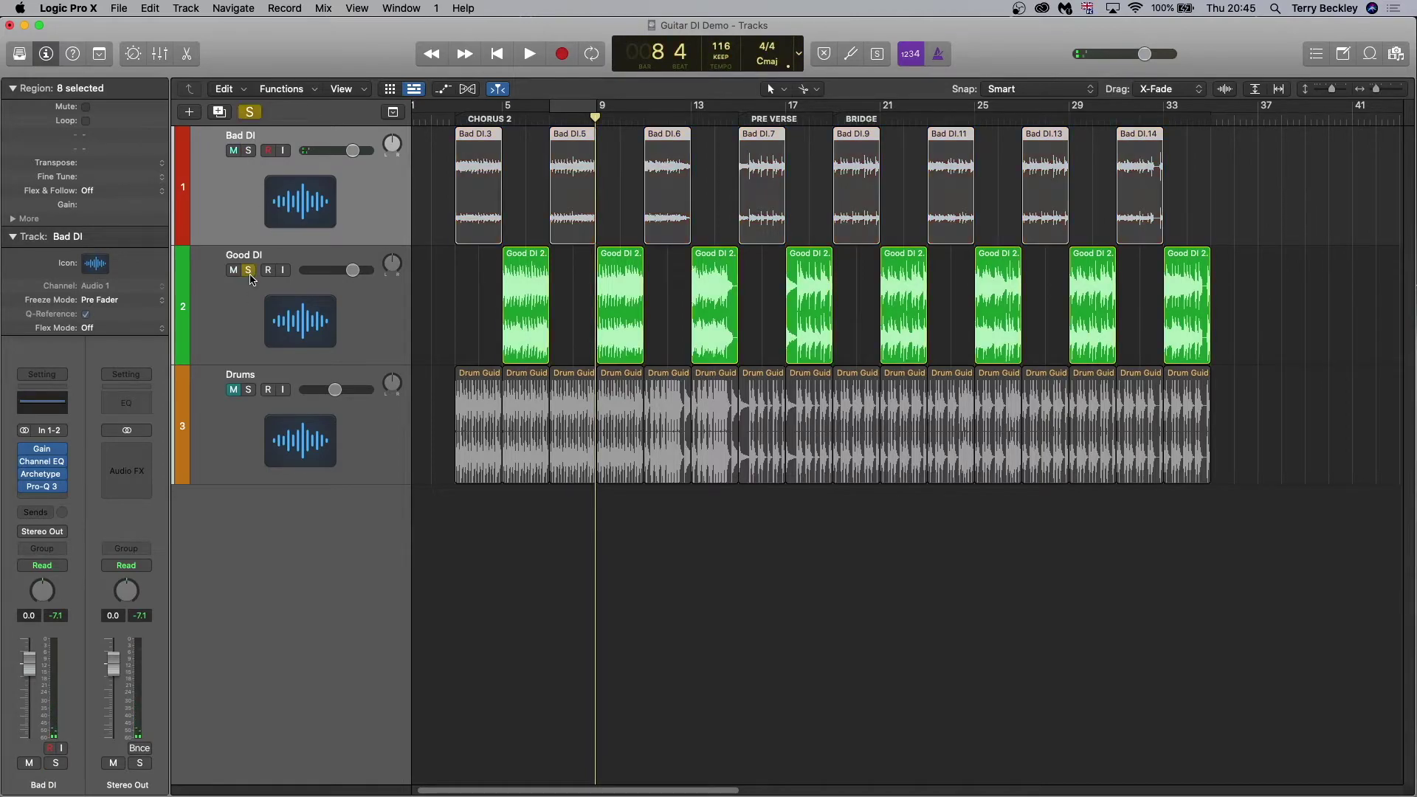
left_click(244, 319)
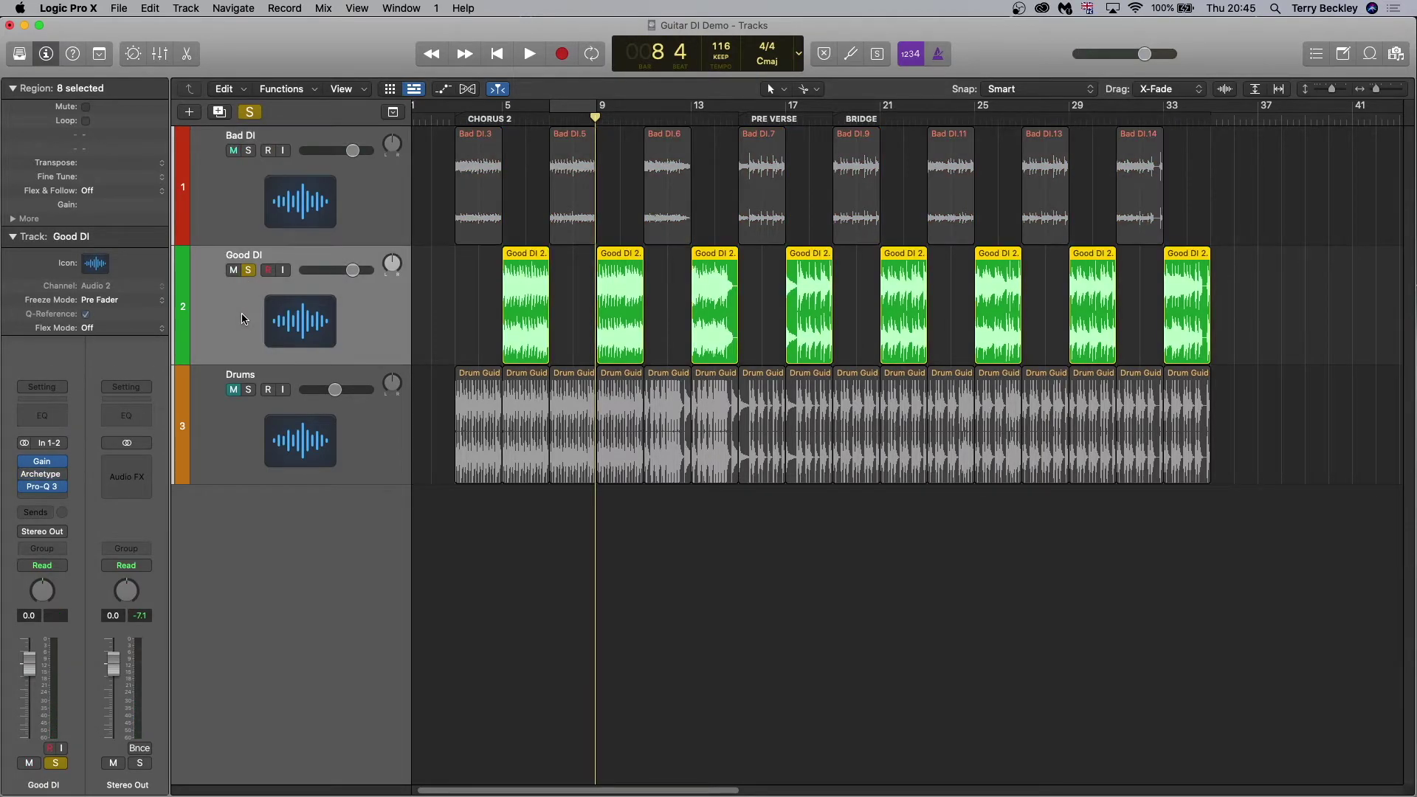
double_click(620, 121)
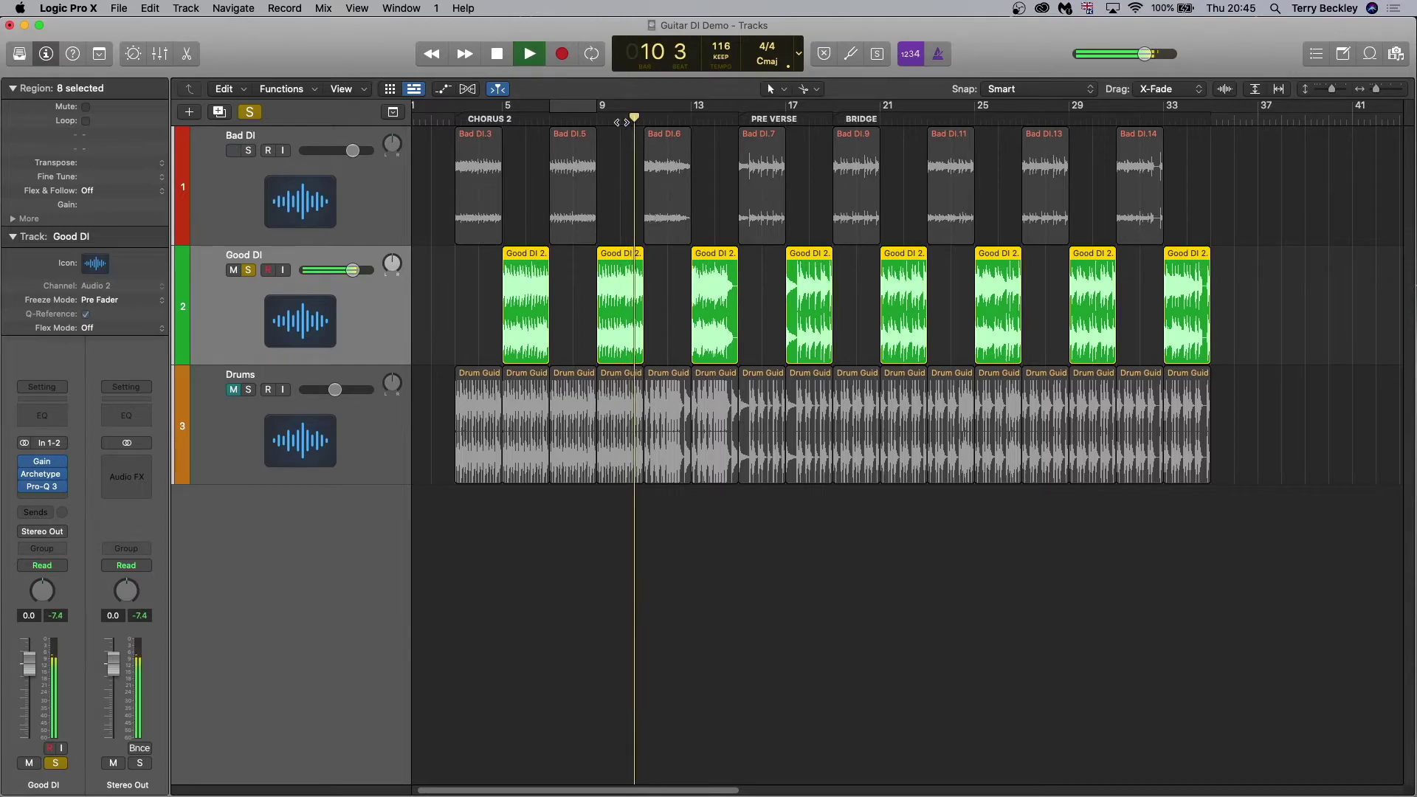
key("space")
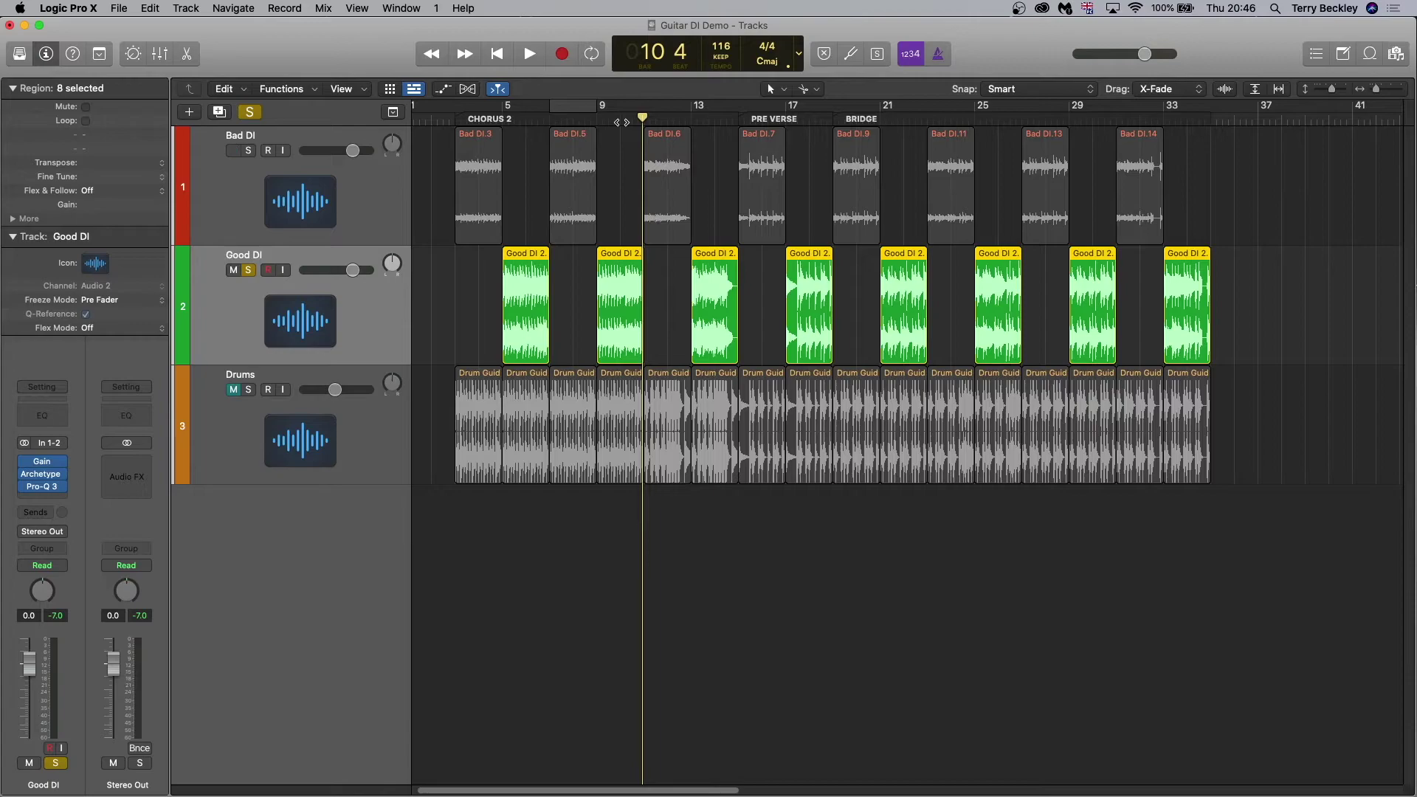
left_click(248, 152)
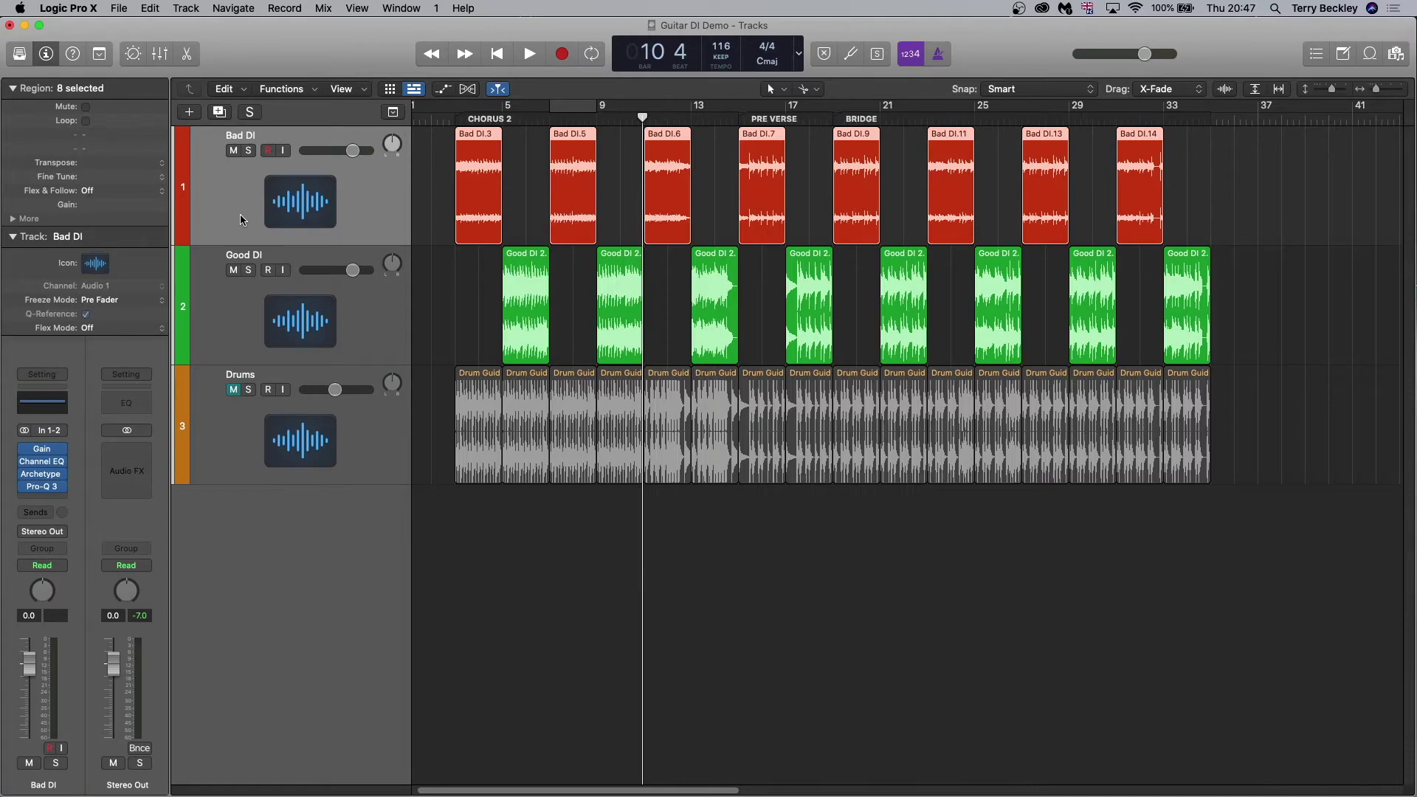
- Solo Bad DI with the S key and play the pre-verse
key("s")
key("space")
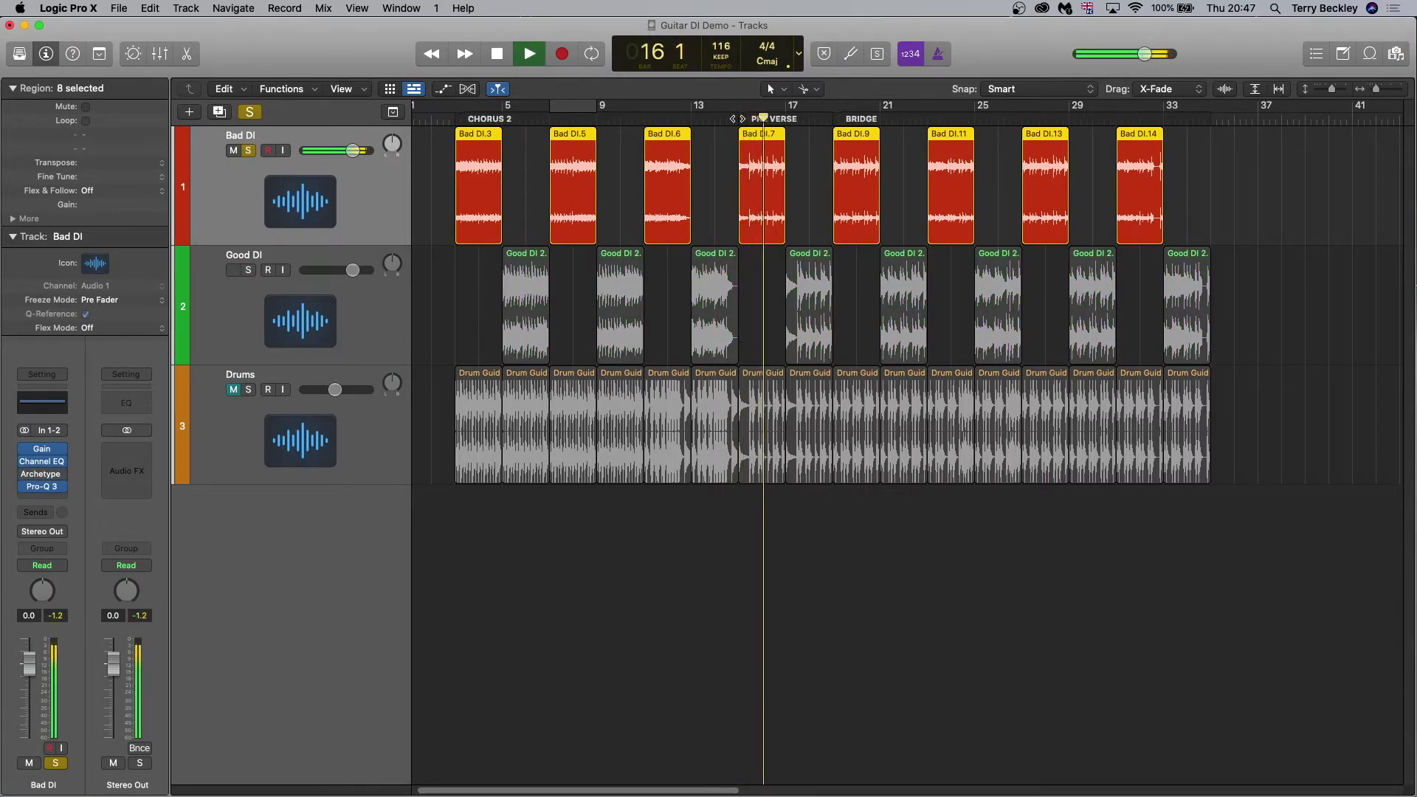
key("space")
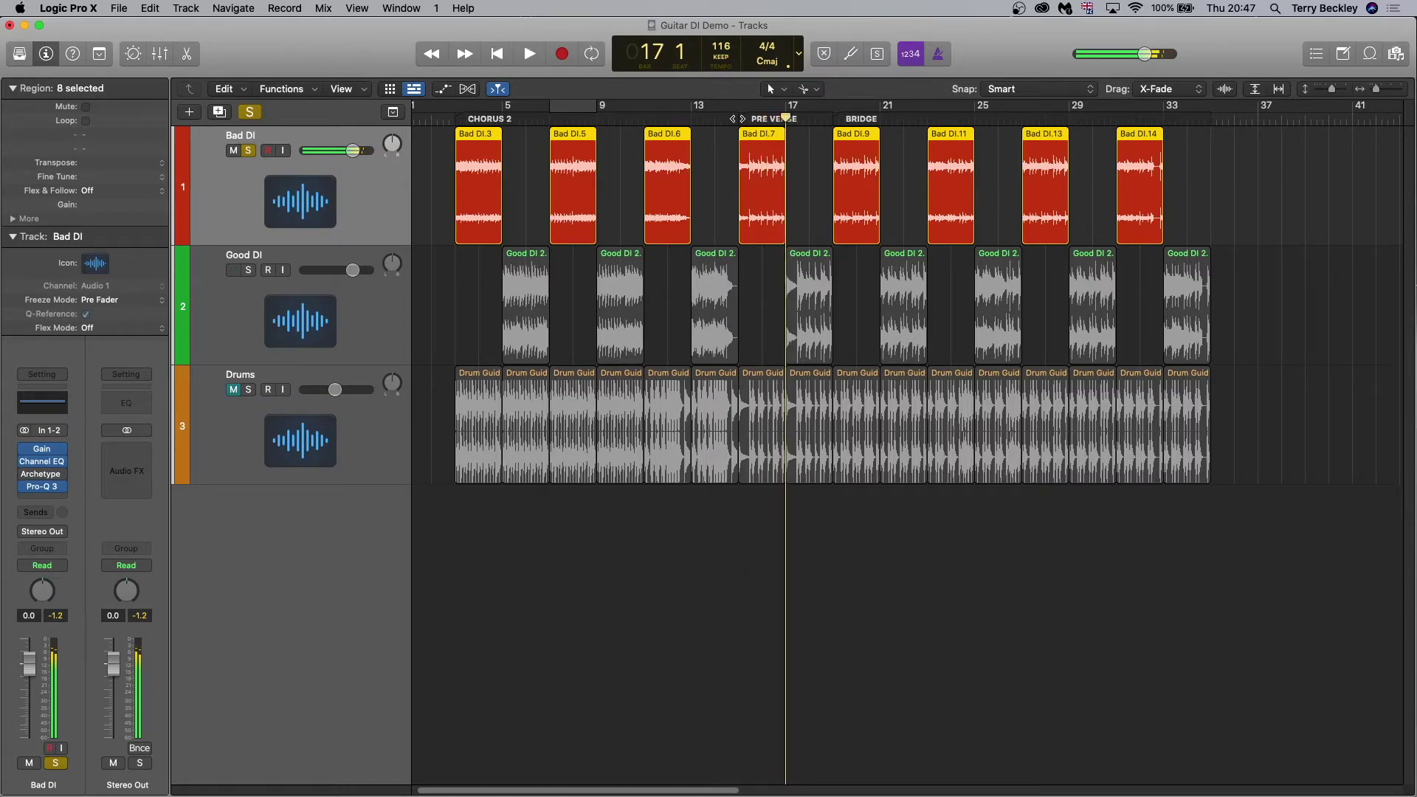
- Switch the solo to Good DI and play the pre-verse, stopping at bar 18 beat 4
left_click(249, 151)
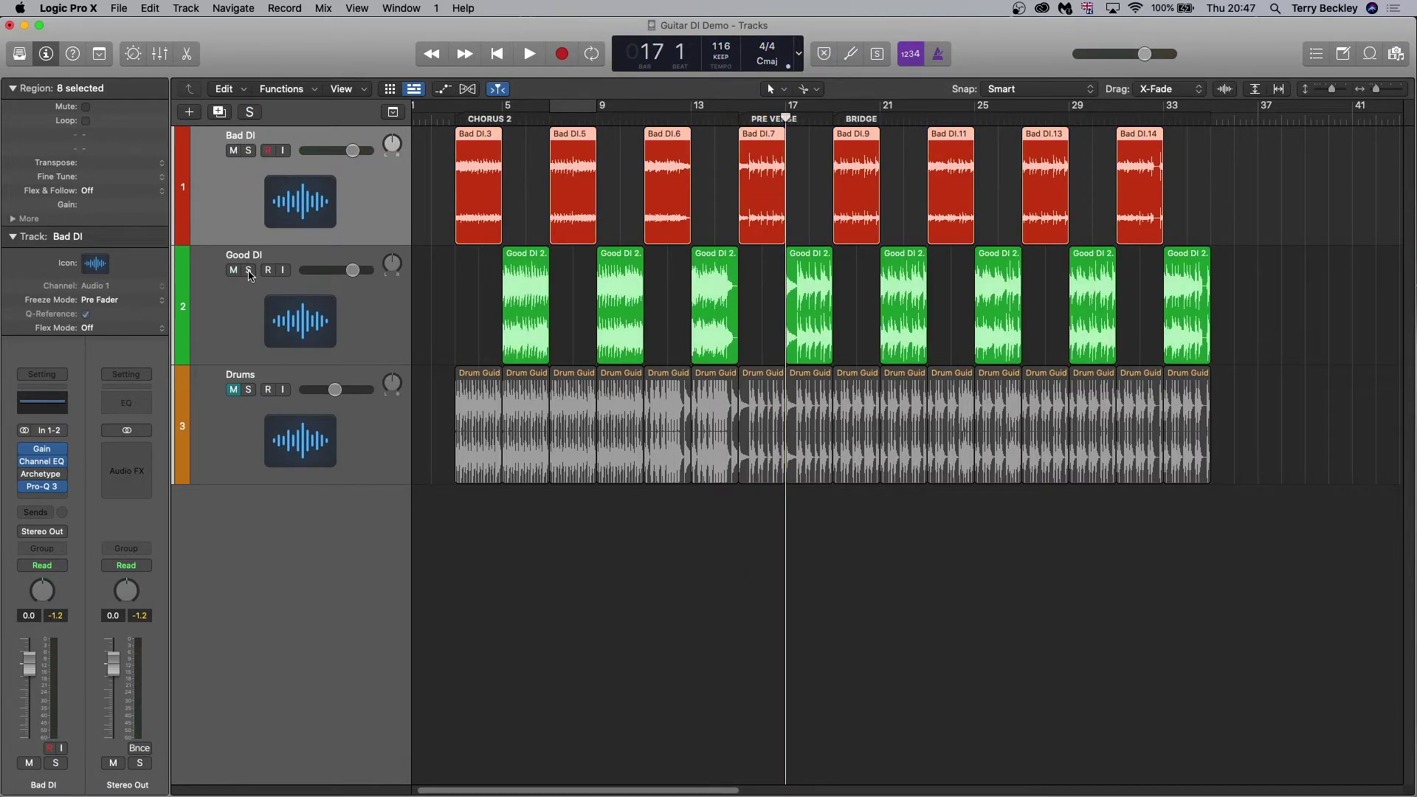
left_click(249, 271)
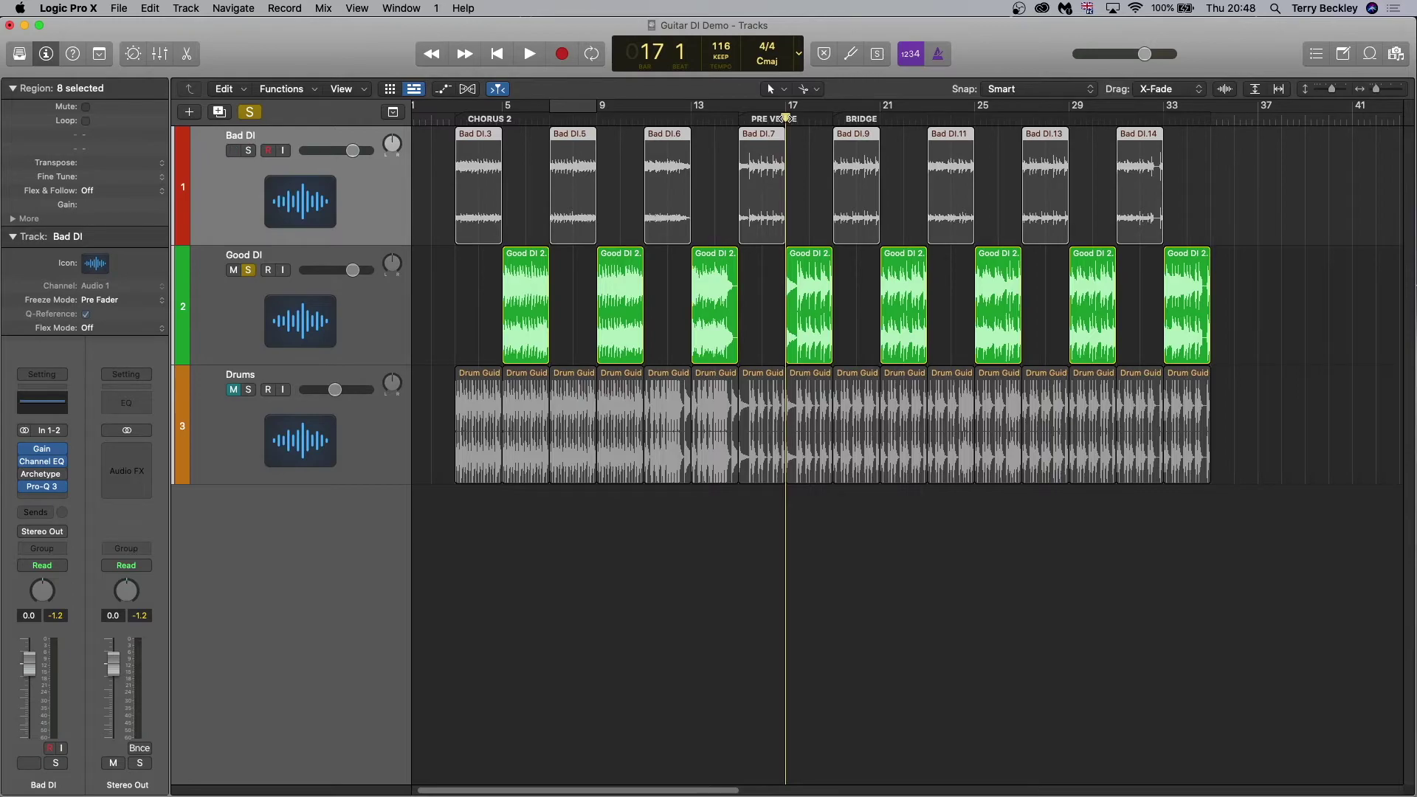
key("space")
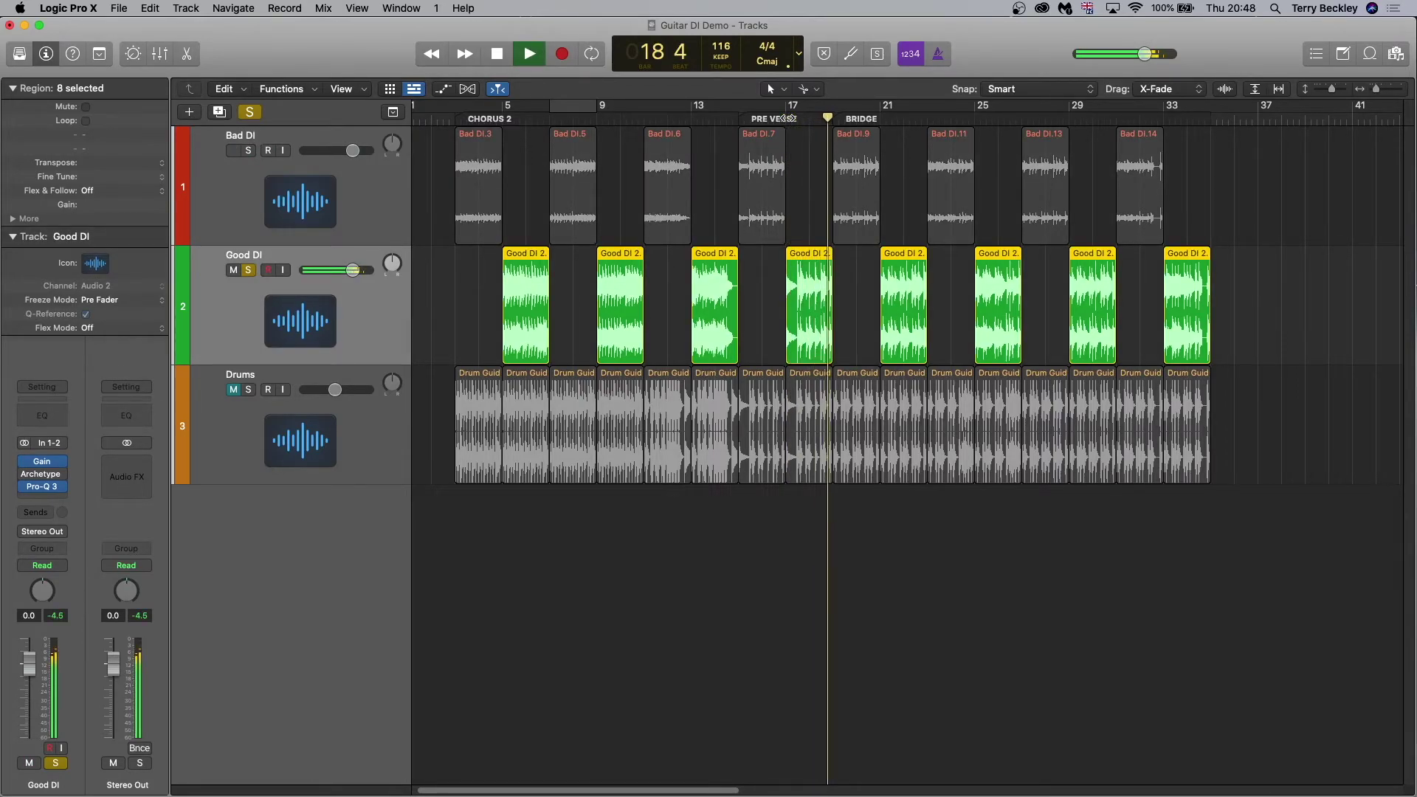
key("space")
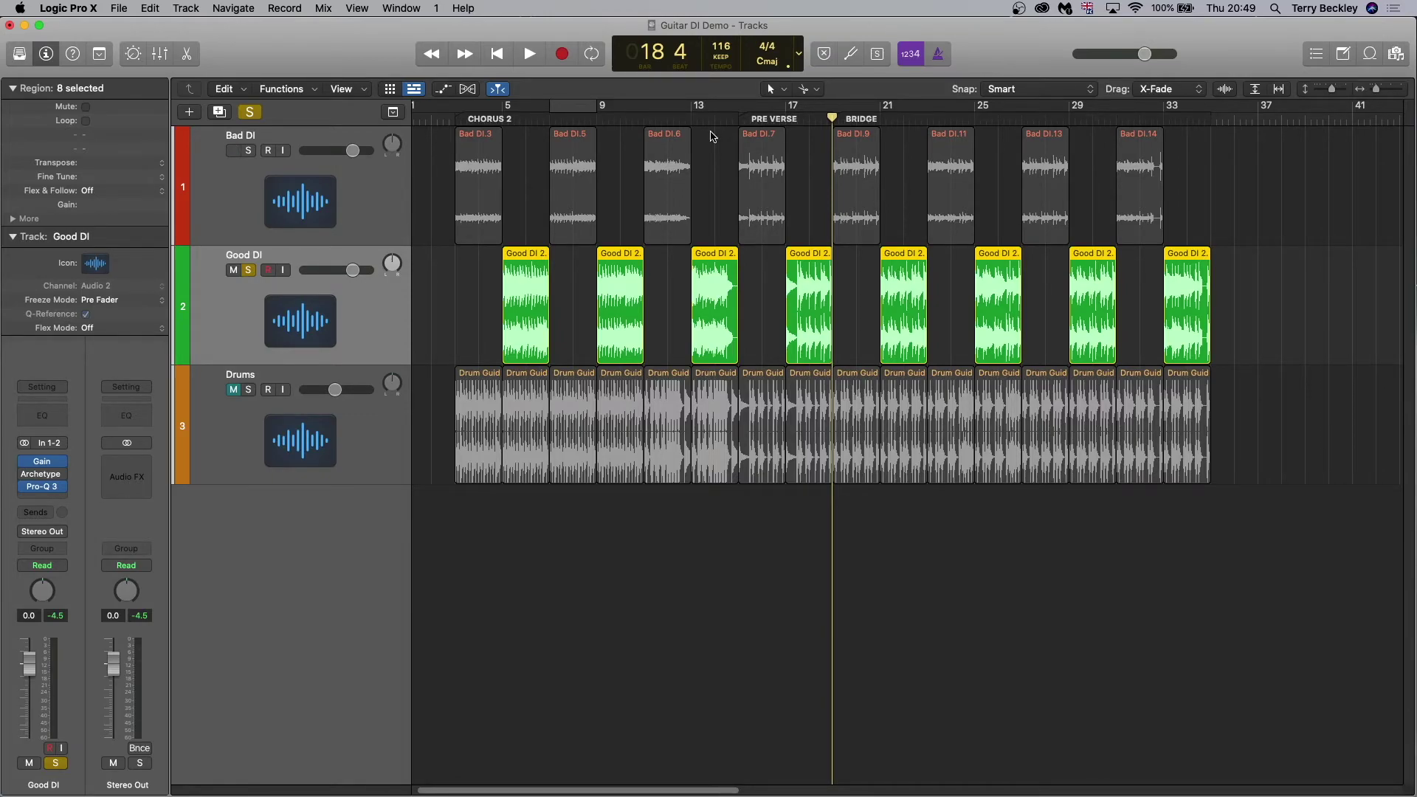
- Clear the solo and play both guitars with drums from bar 3
key("s")
left_click(456, 119)
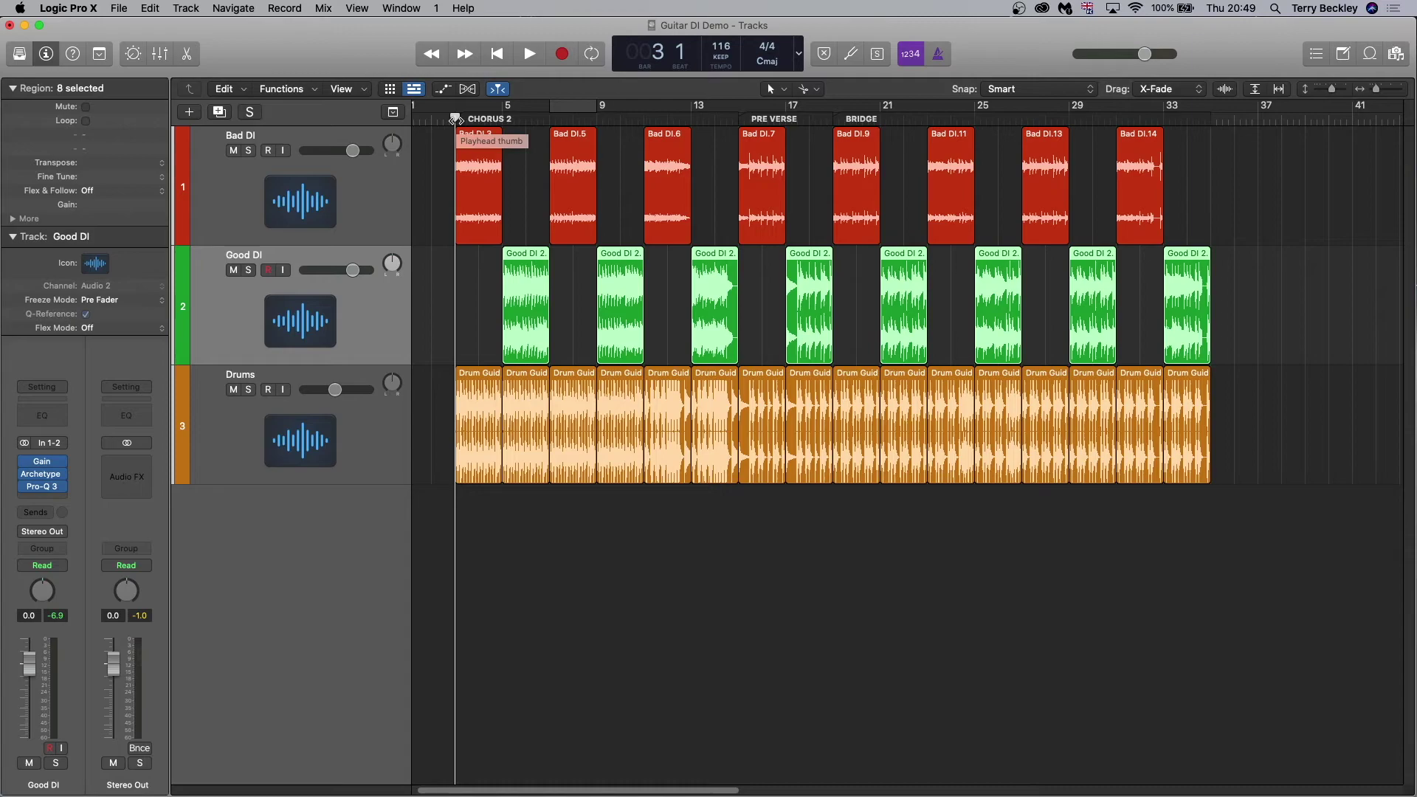
key("space")
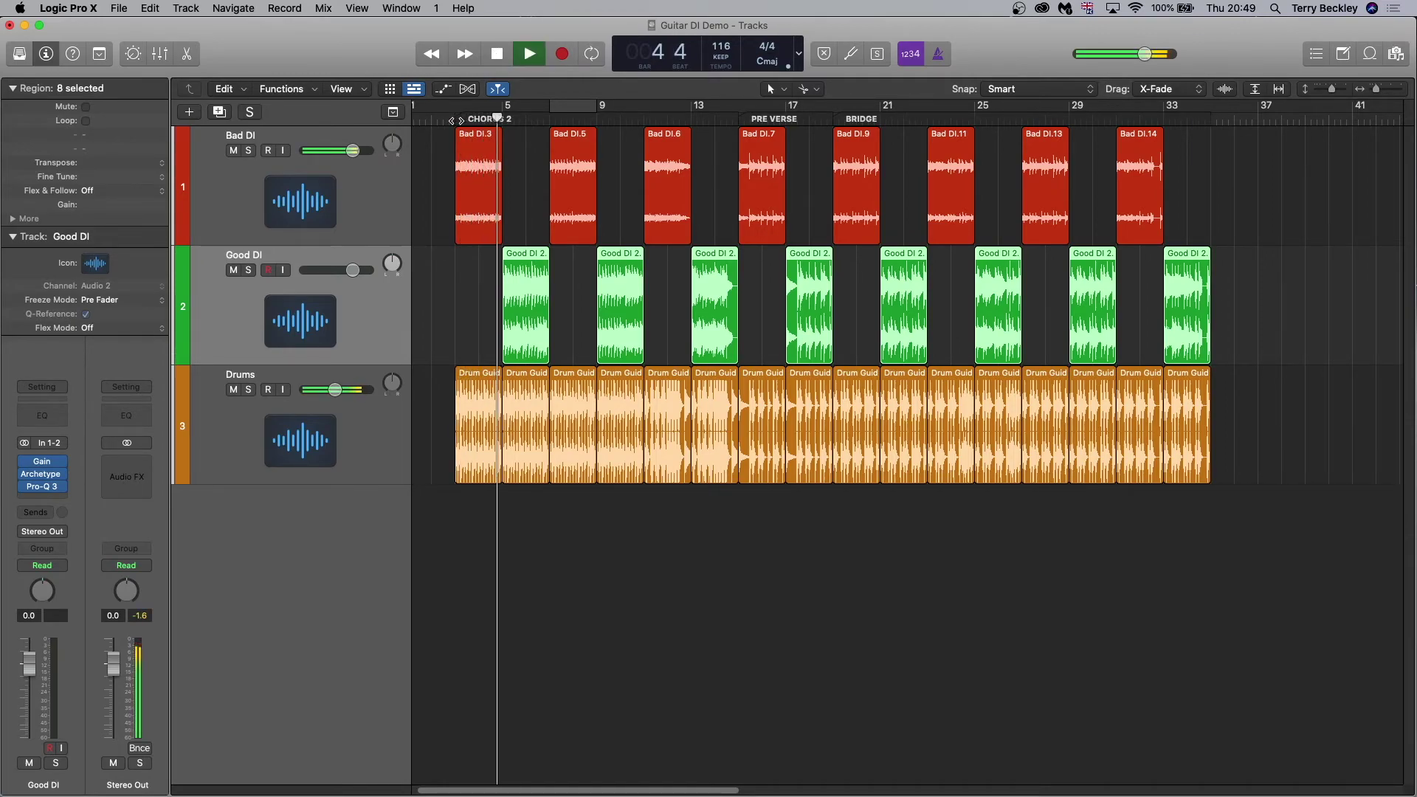
key("space")
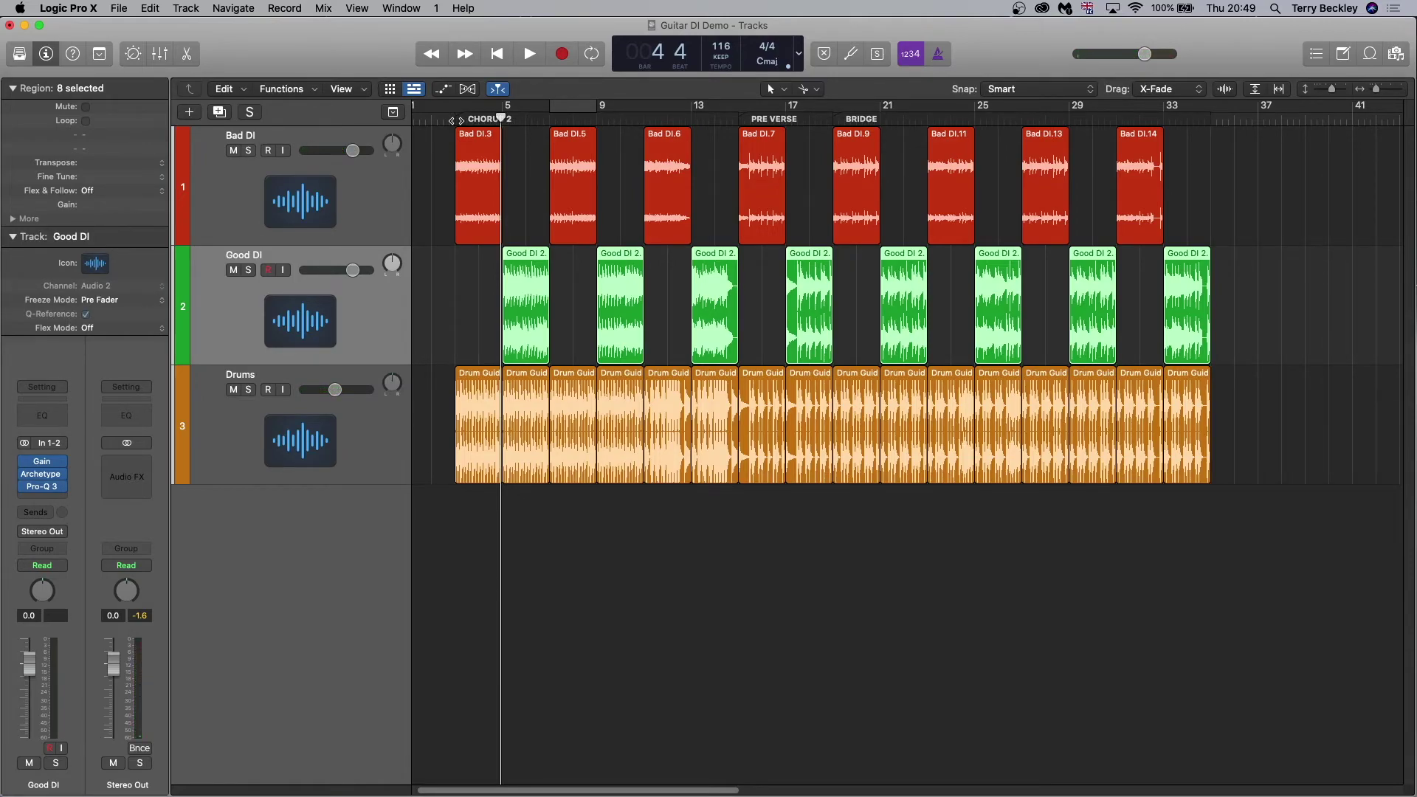
- Play the sections from bar 5 and bar 9, stopping at bar 10 beat 4
left_click(504, 120)
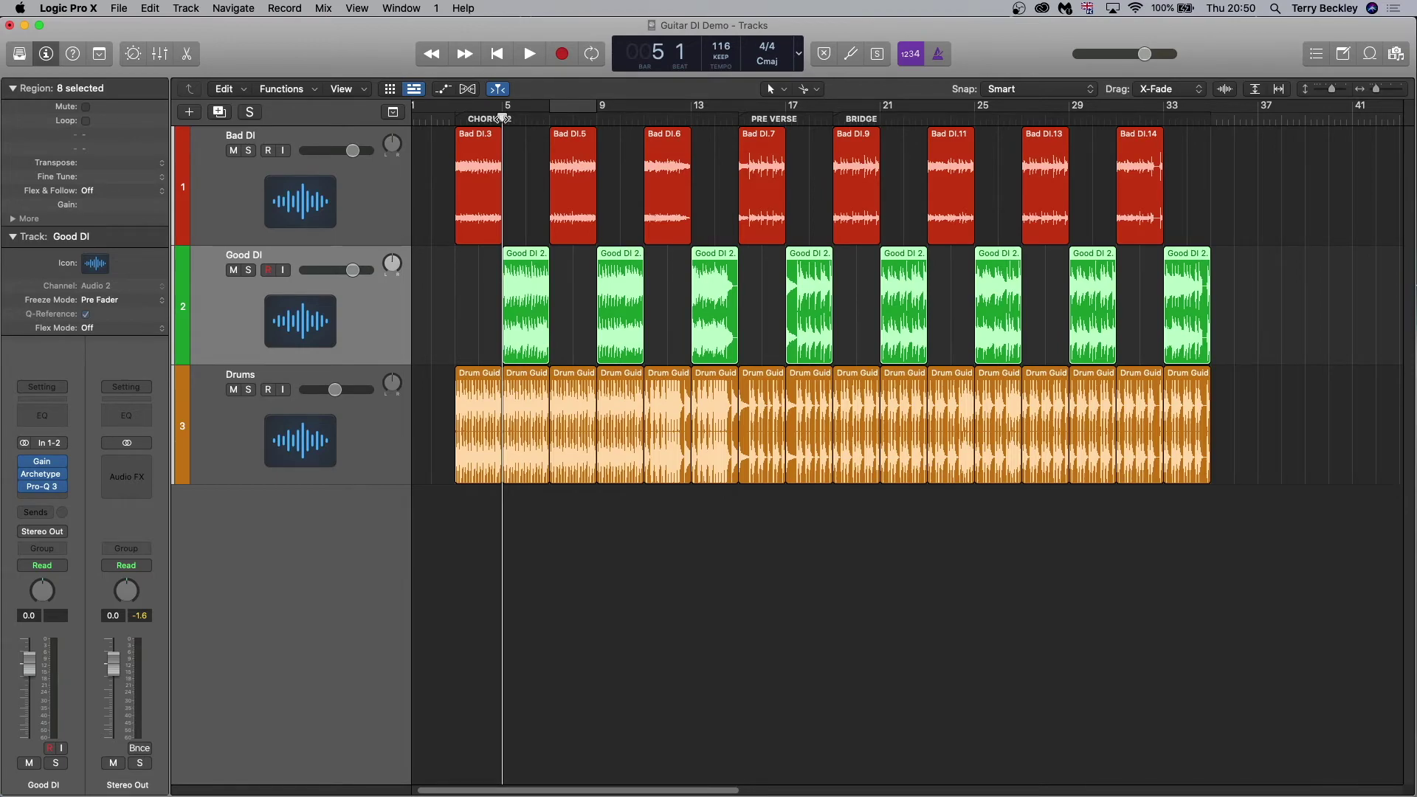
key("space")
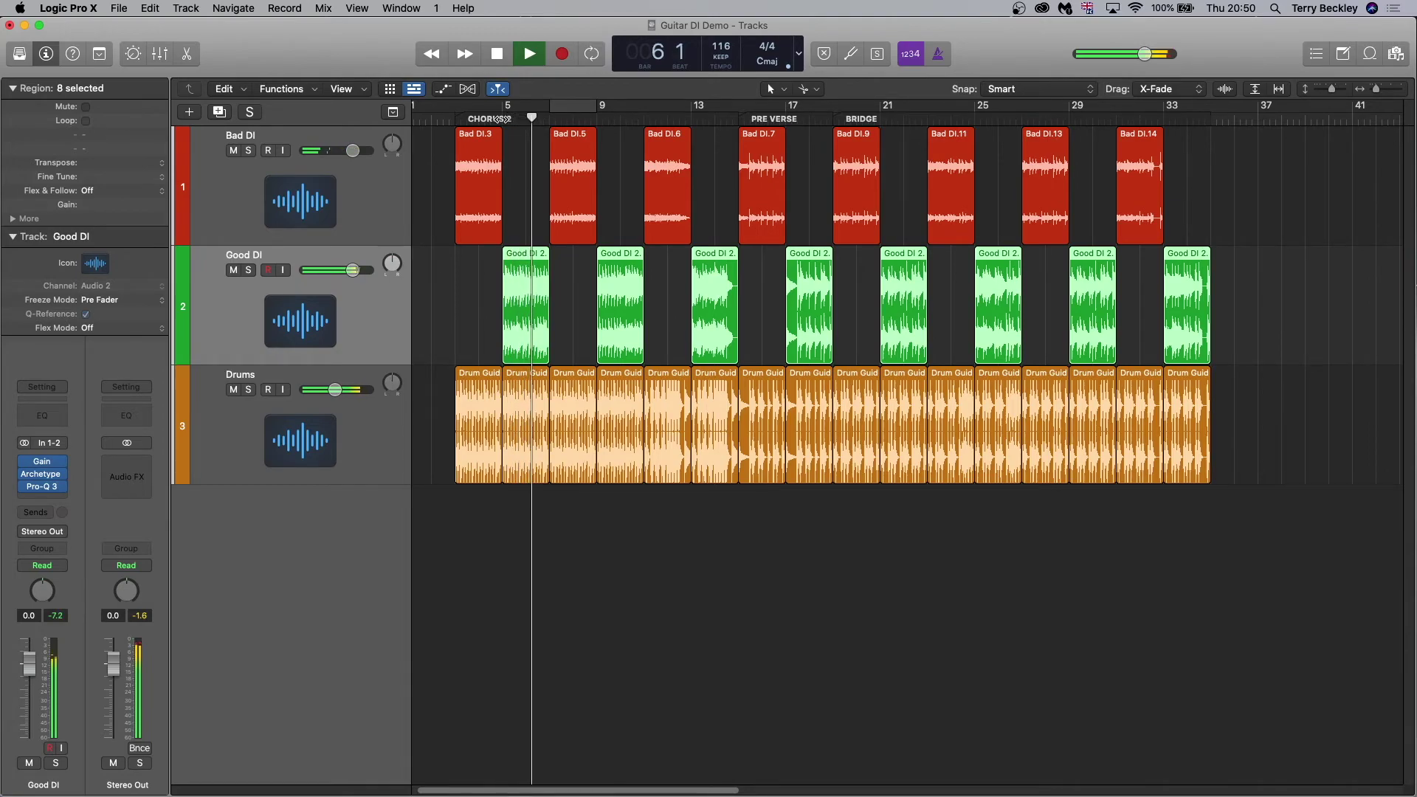
key("space")
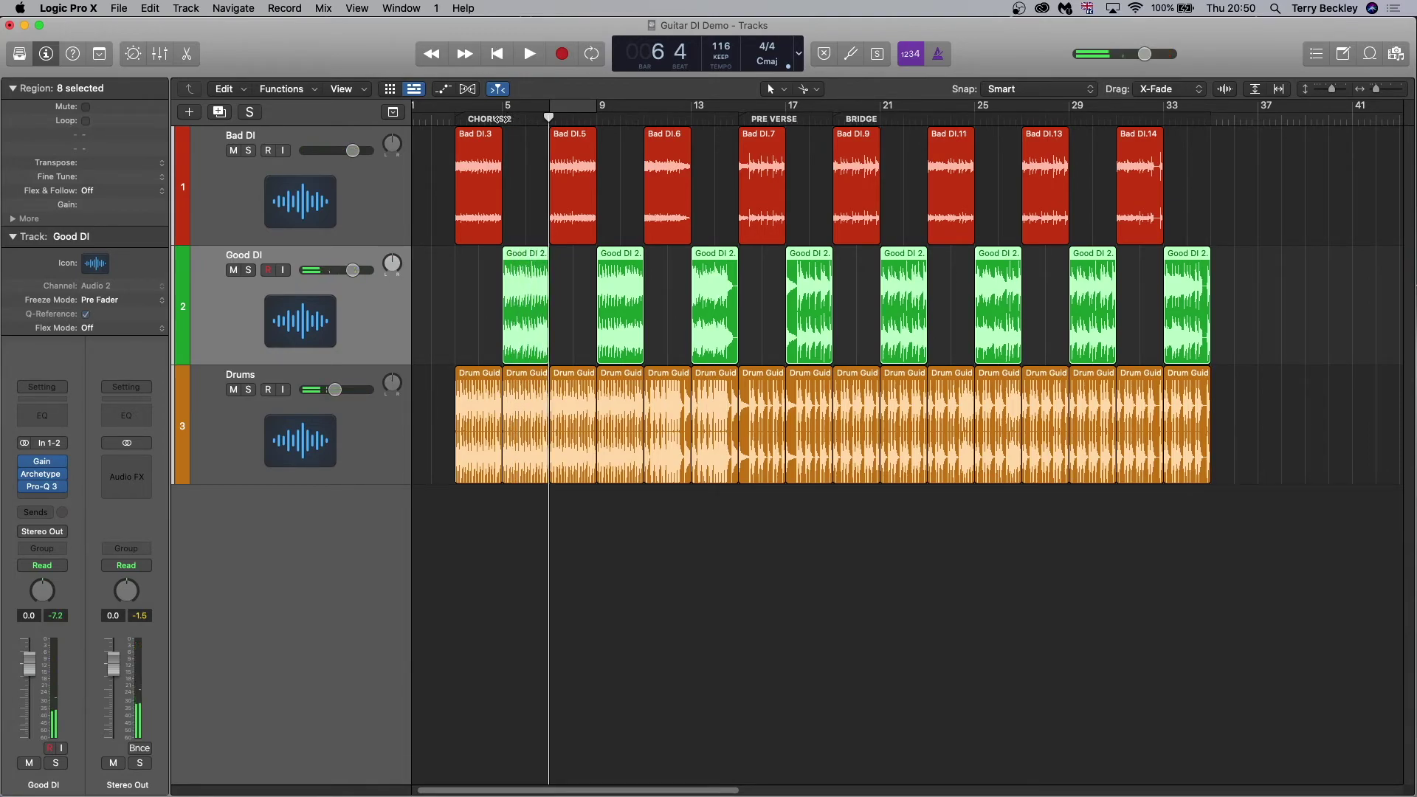
key("space")
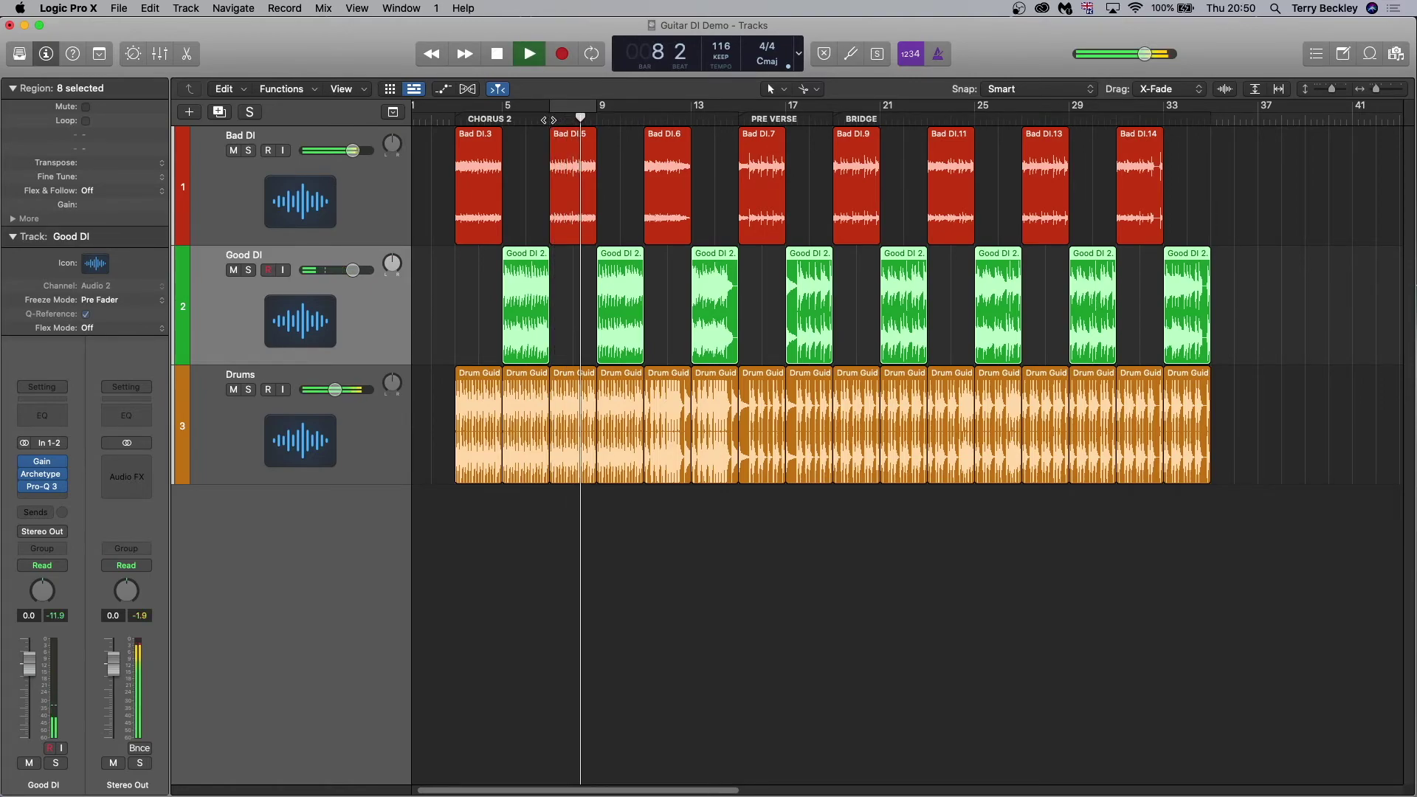
key("space")
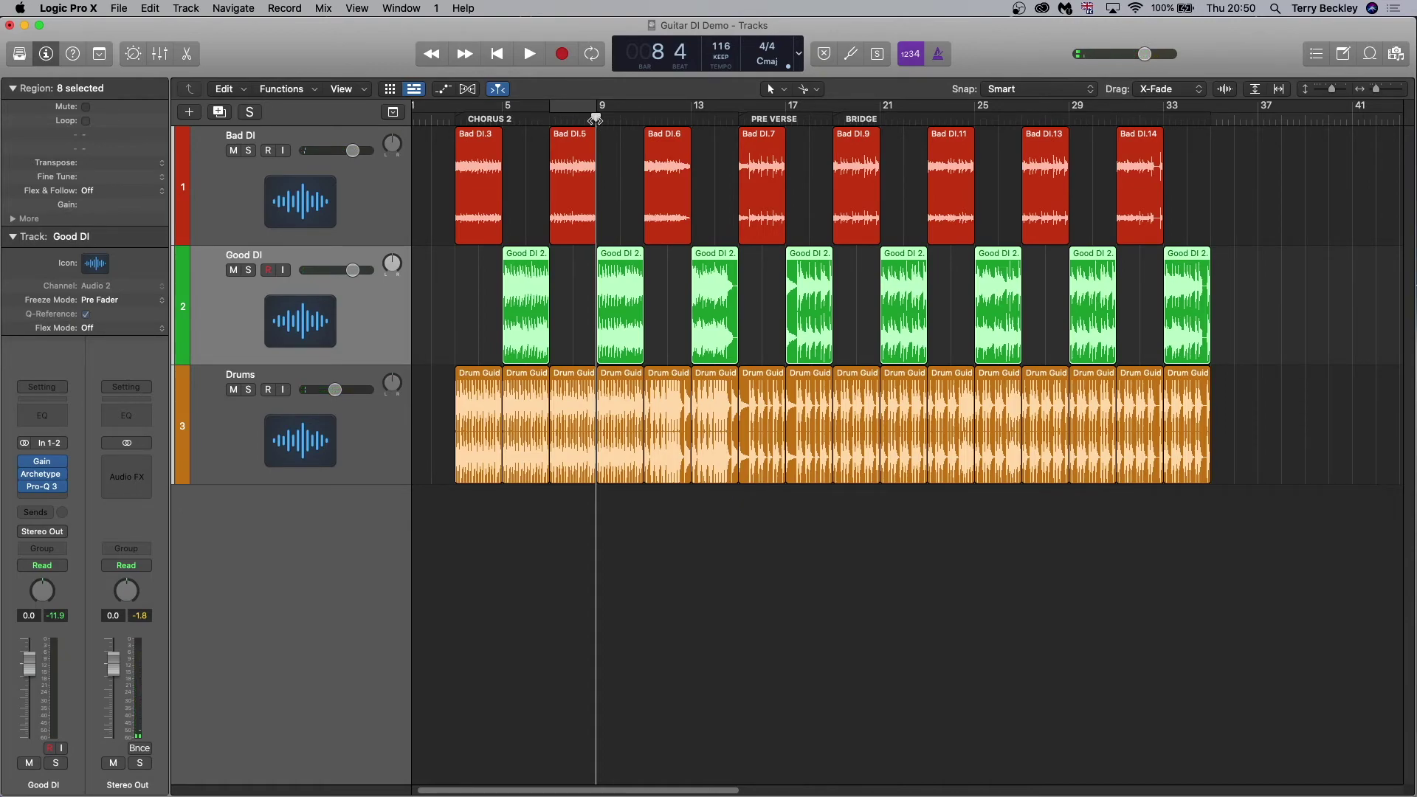
left_click(596, 118)
key("space")
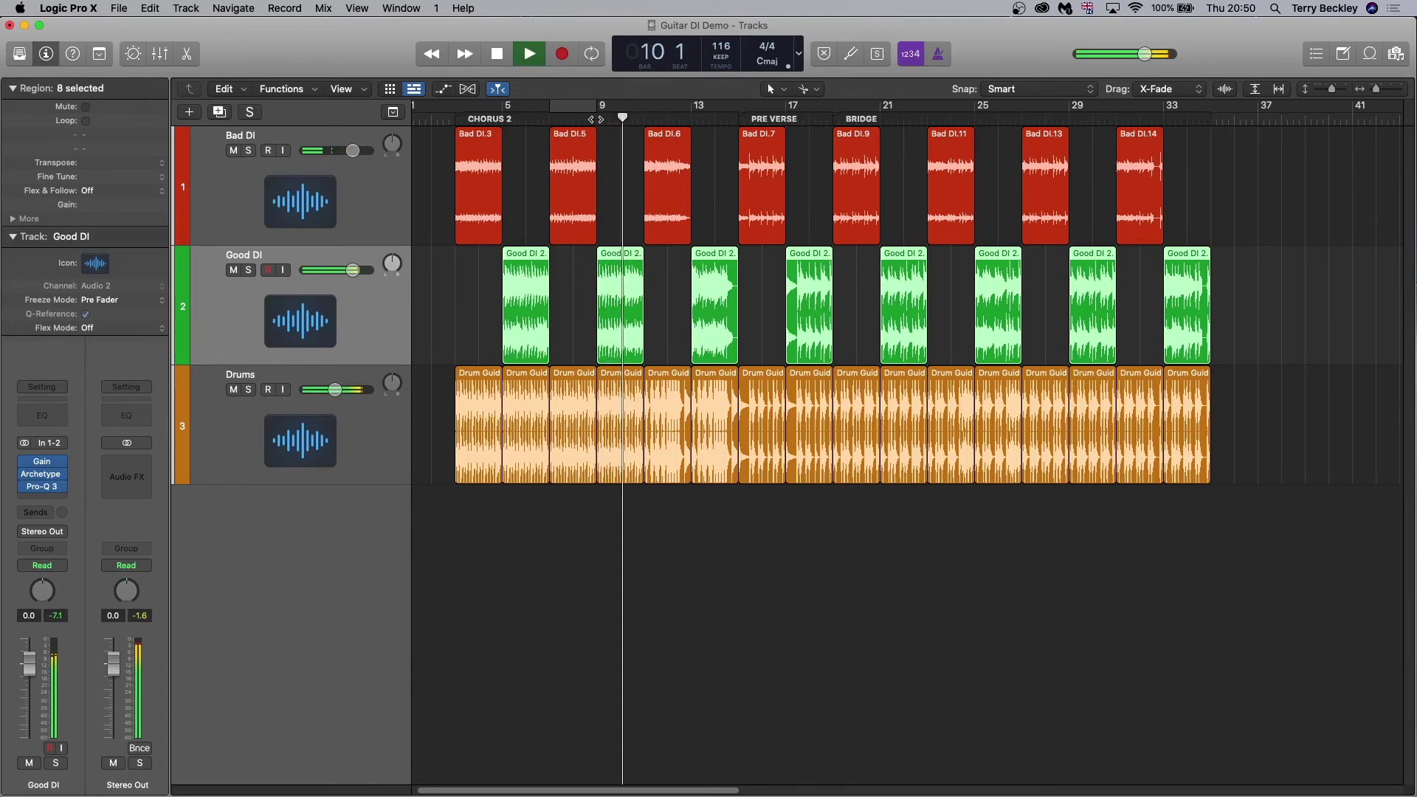
key("space")
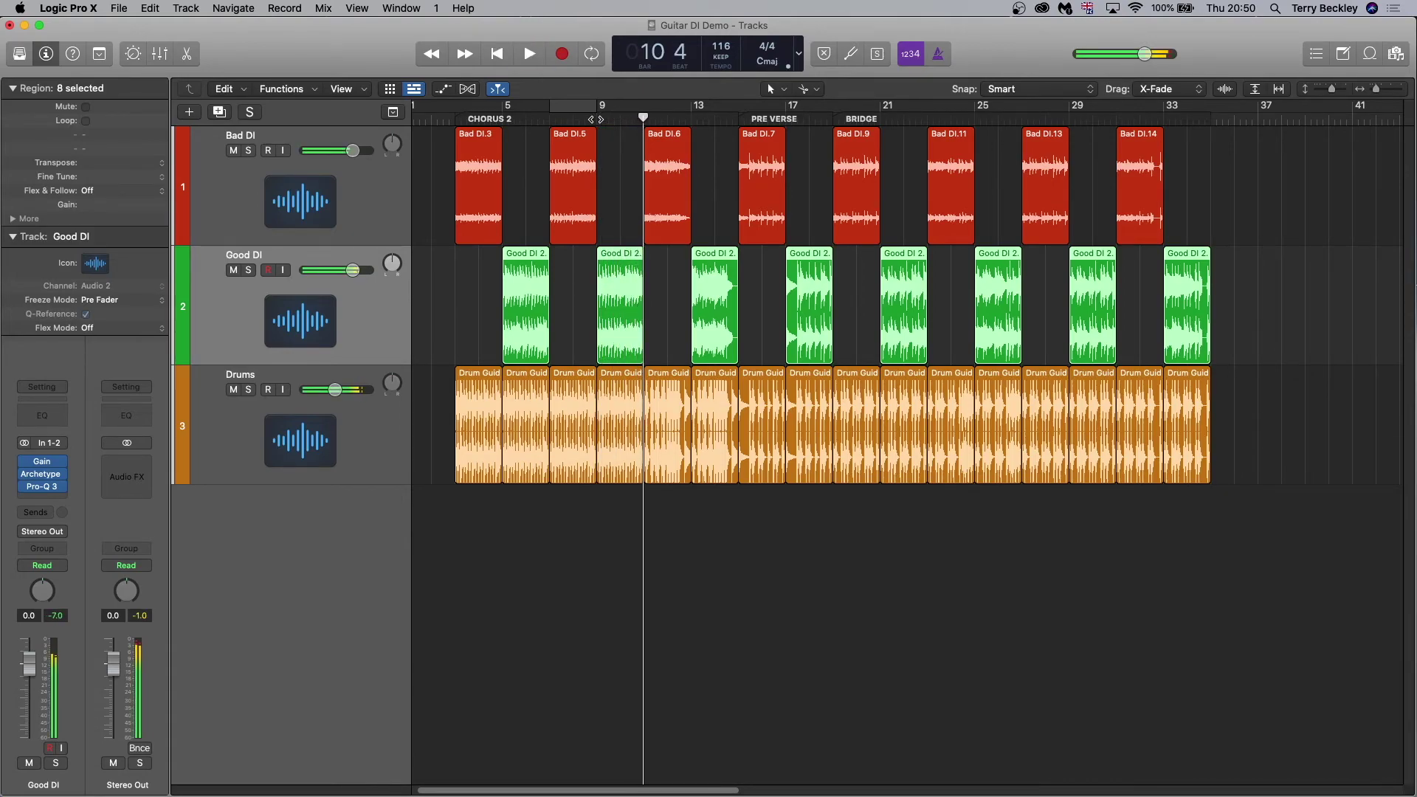